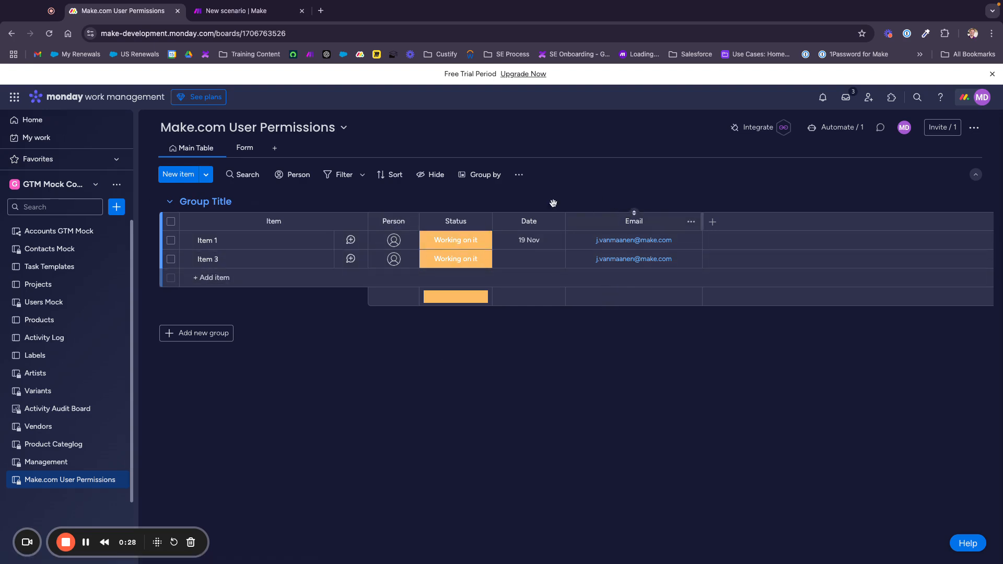
Show the Form view of the Make.com User Permissions board
click(242, 147)
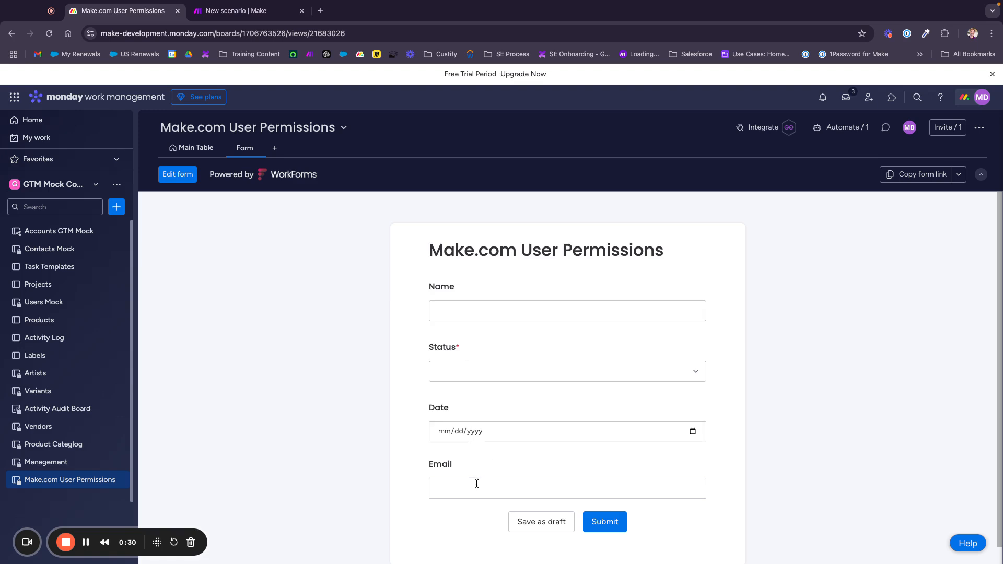
Submit a form entry 'item 23' with status Working on it and the repeated email, then view the Main Table
click(480, 315)
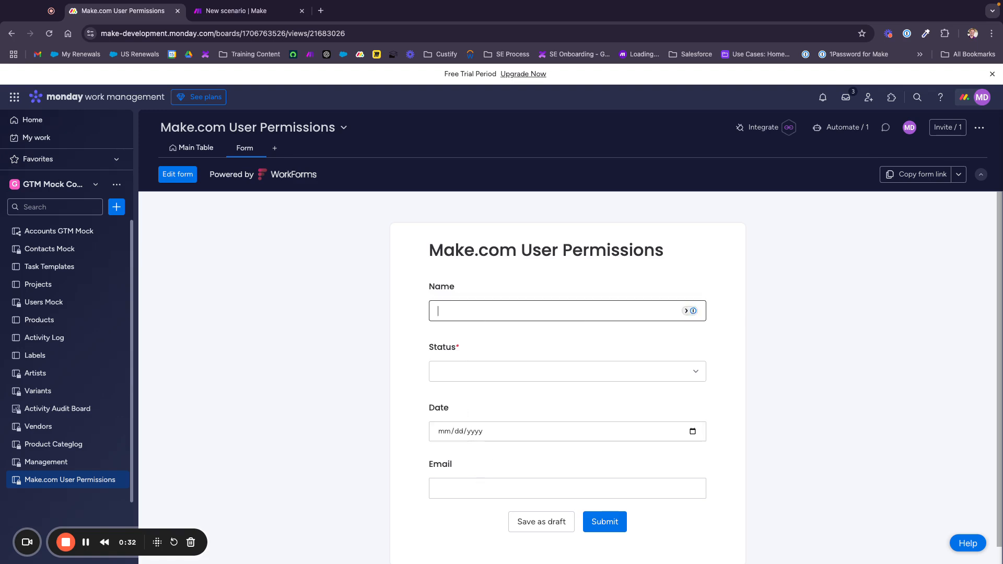
text(item 23)
click(519, 375)
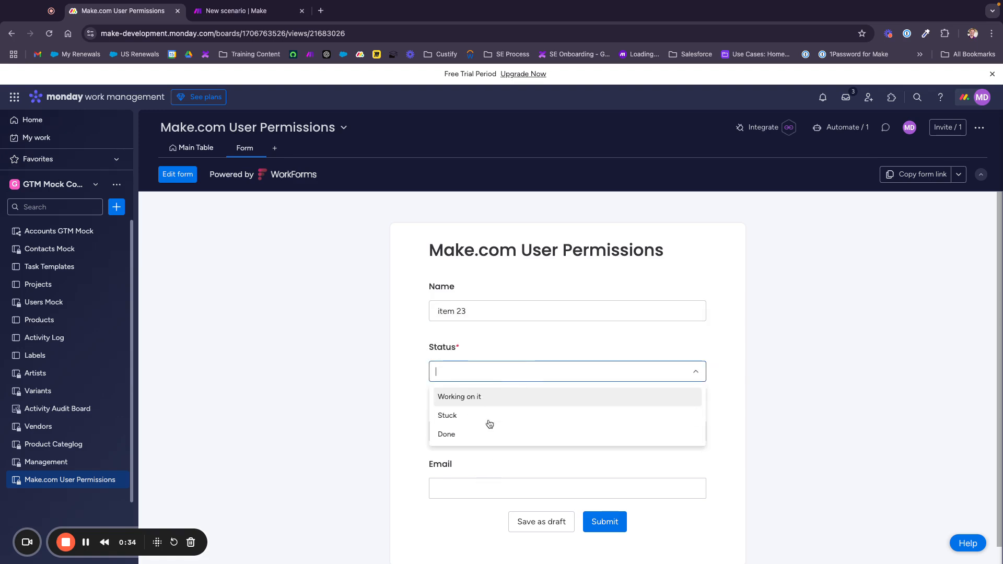
click(499, 403)
click(464, 485)
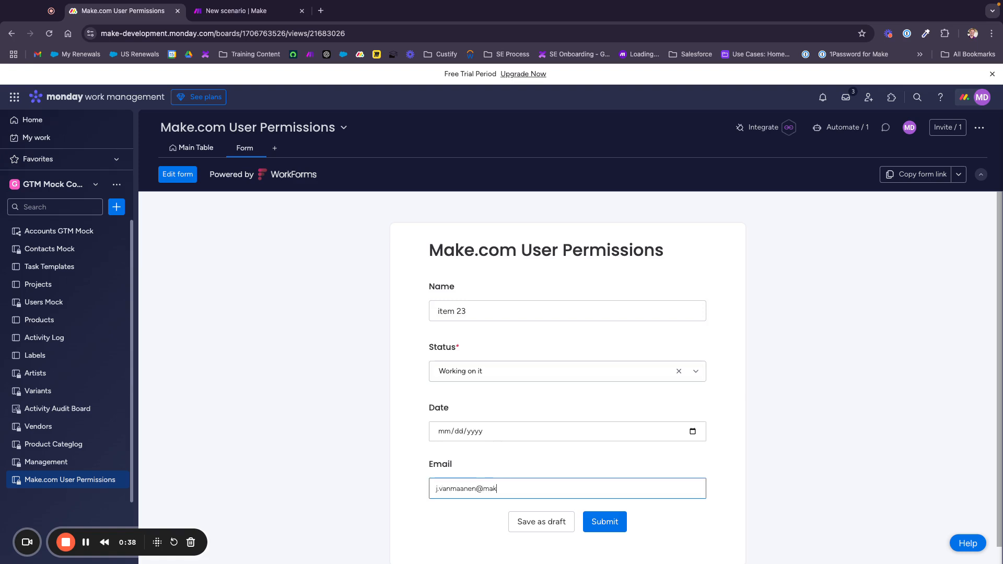
click(608, 524)
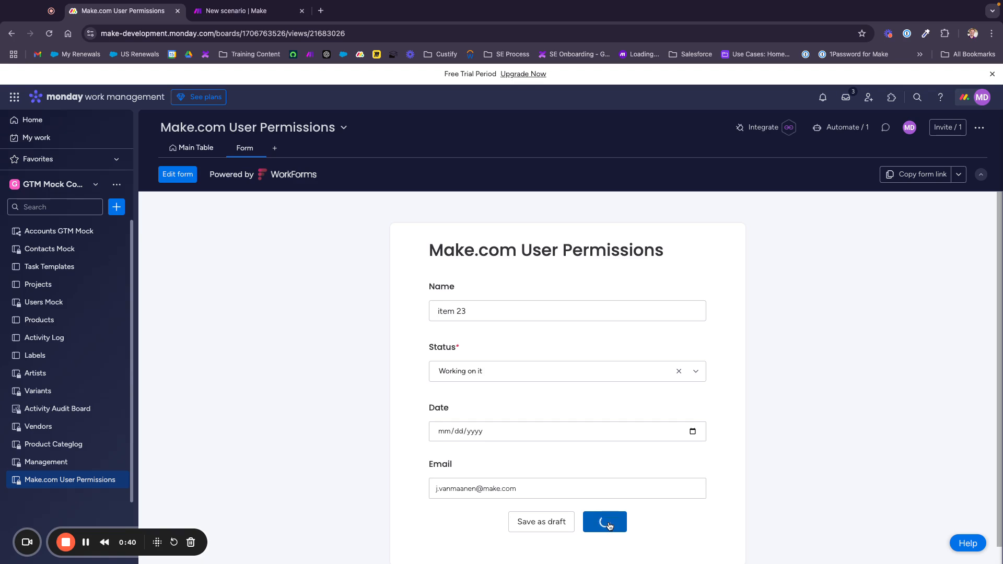
click(194, 149)
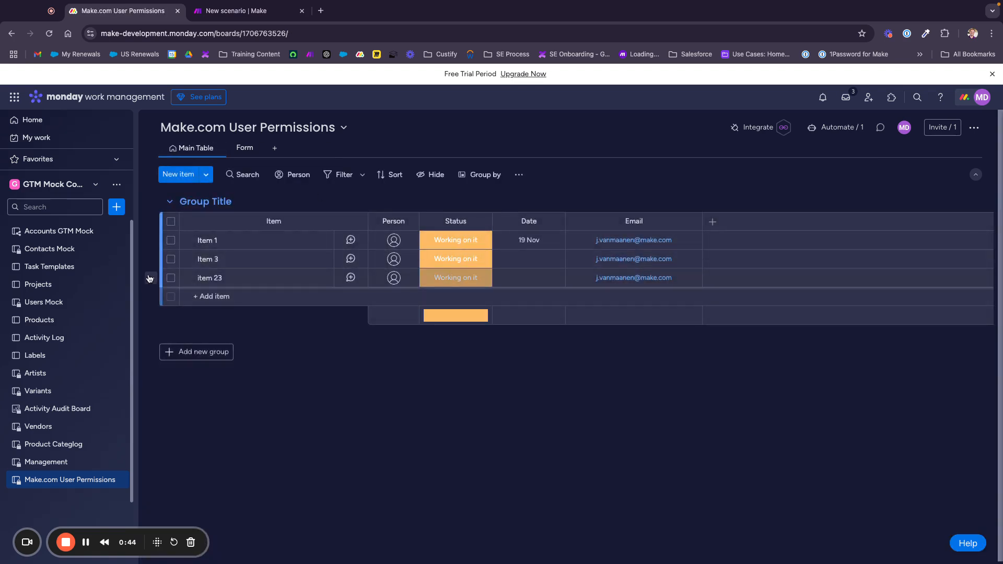
Delete Item 3 and item 23 from the board, leaving only Item 1
click(170, 259)
click(170, 278)
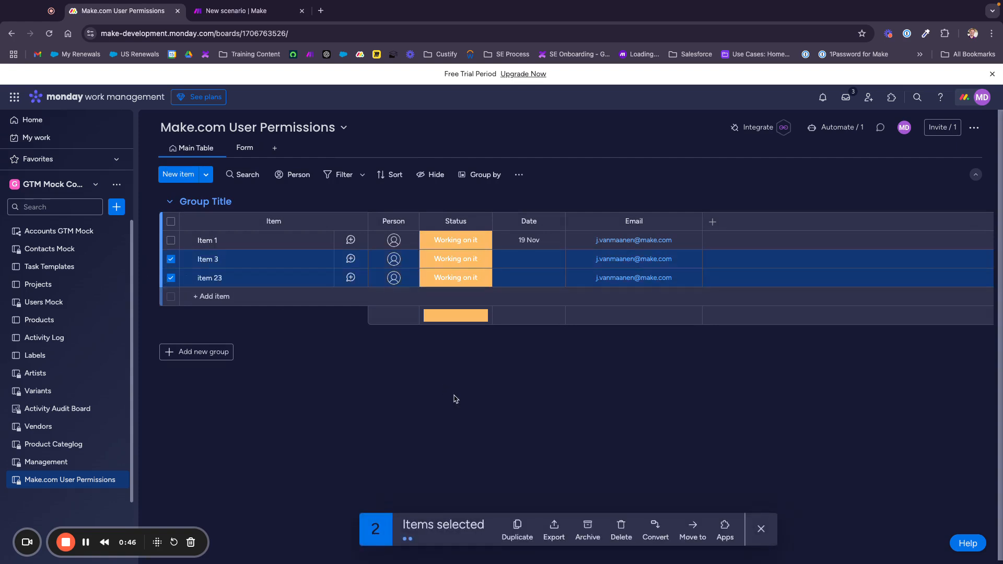
click(622, 530)
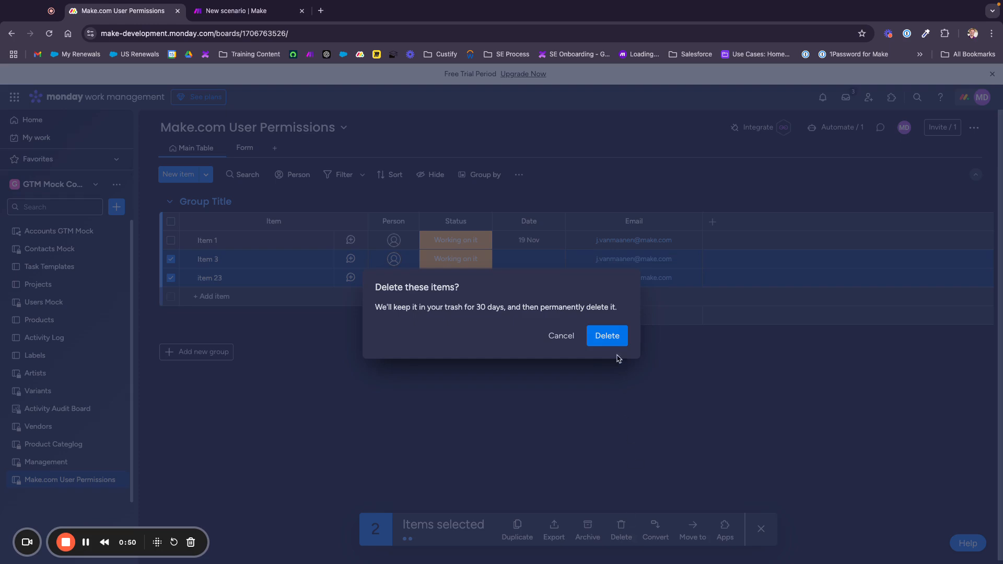
click(609, 341)
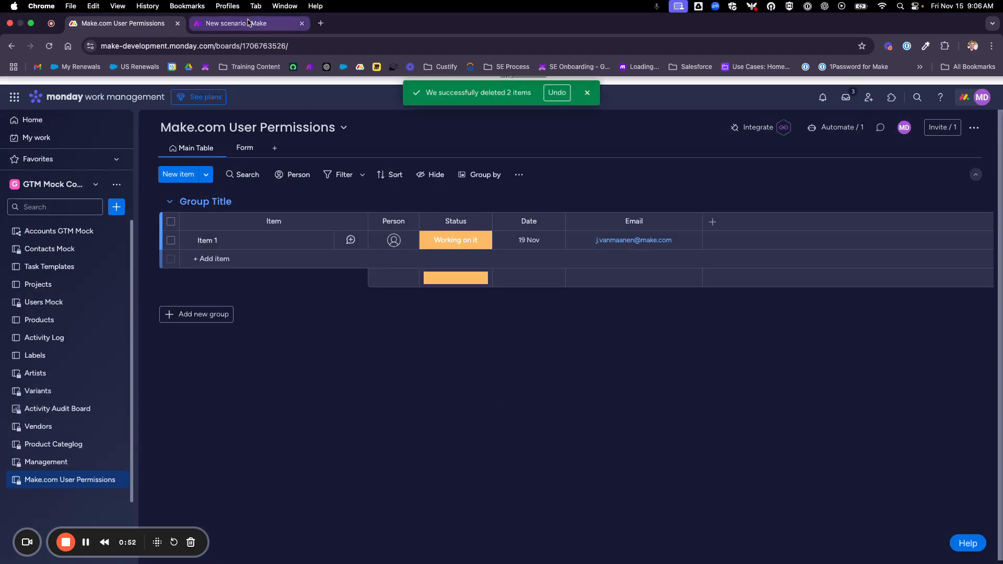
click(248, 22)
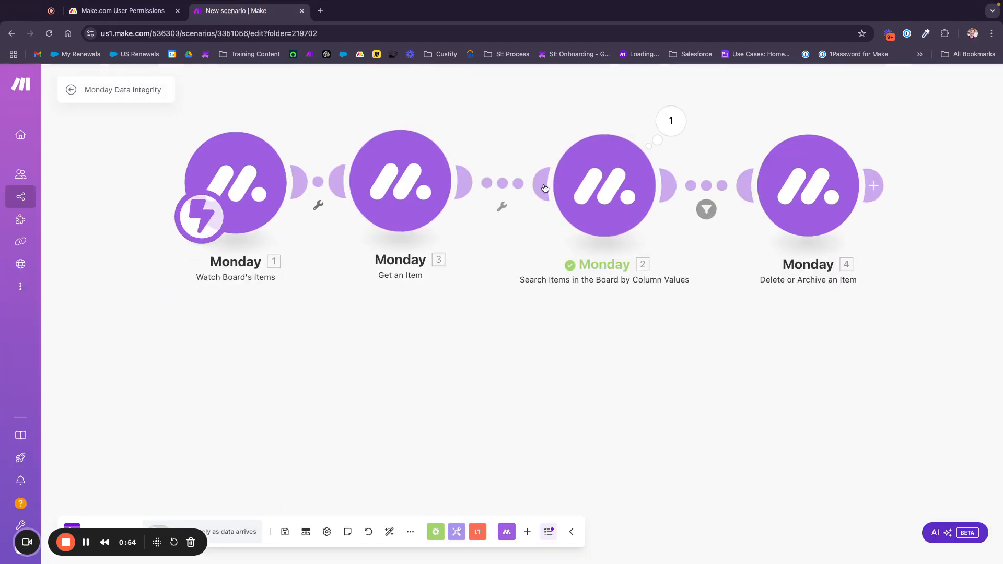
Unlink the Watch Board's Items trigger from module 3 and move it down on the canvas
drag(415, 80, 394, 119)
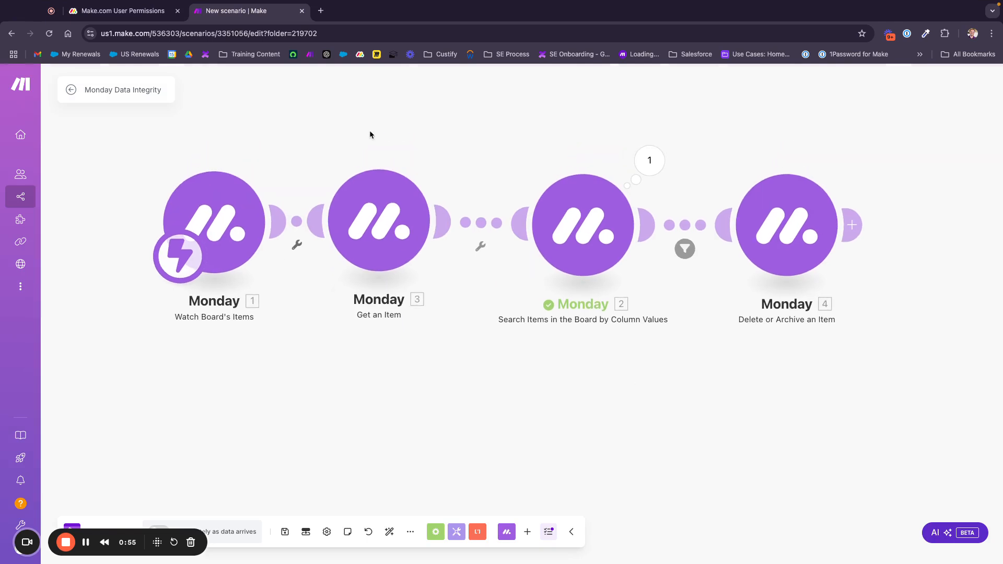
click(289, 218)
click(321, 243)
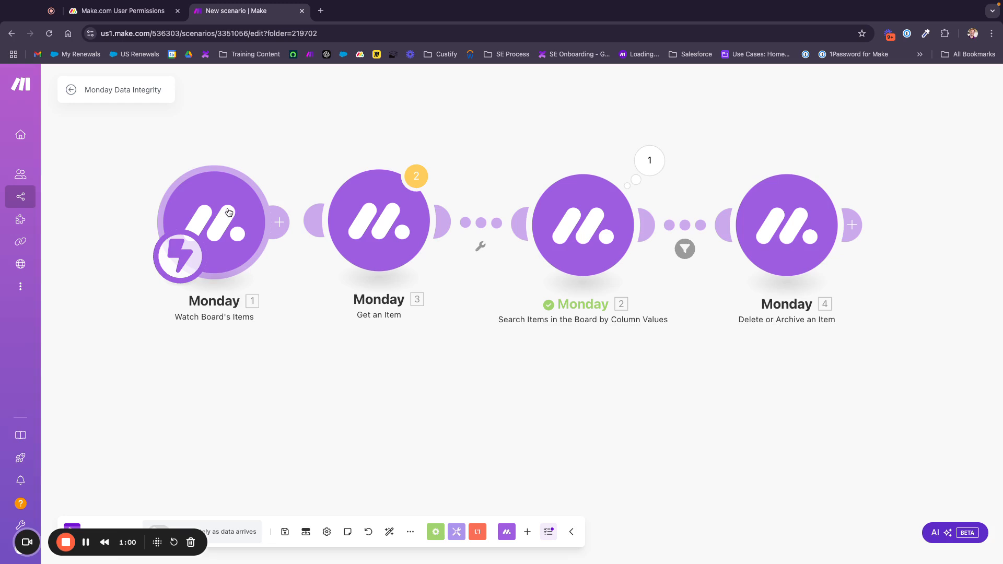
drag(229, 212, 230, 421)
drag(373, 403, 335, 262)
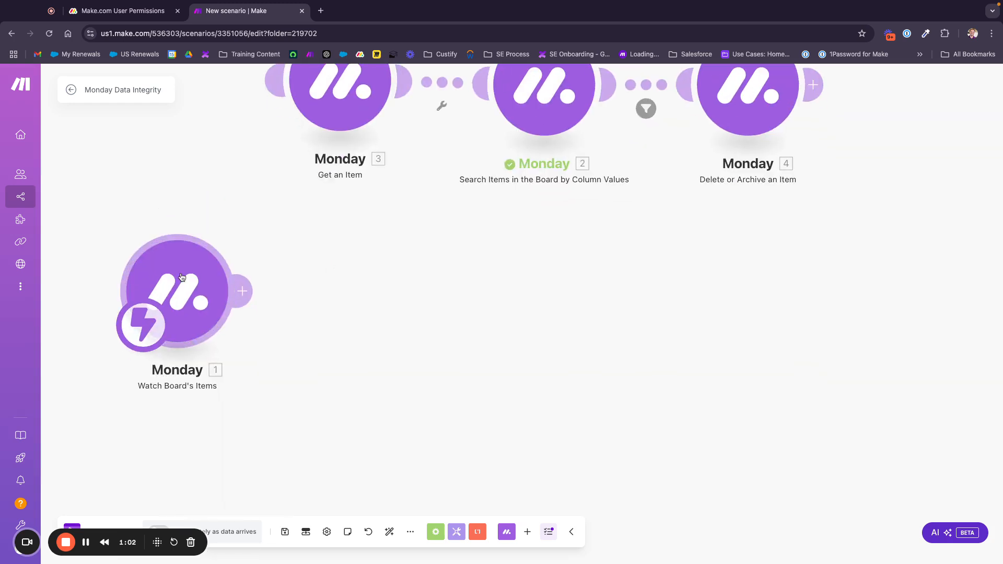
drag(185, 291, 175, 316)
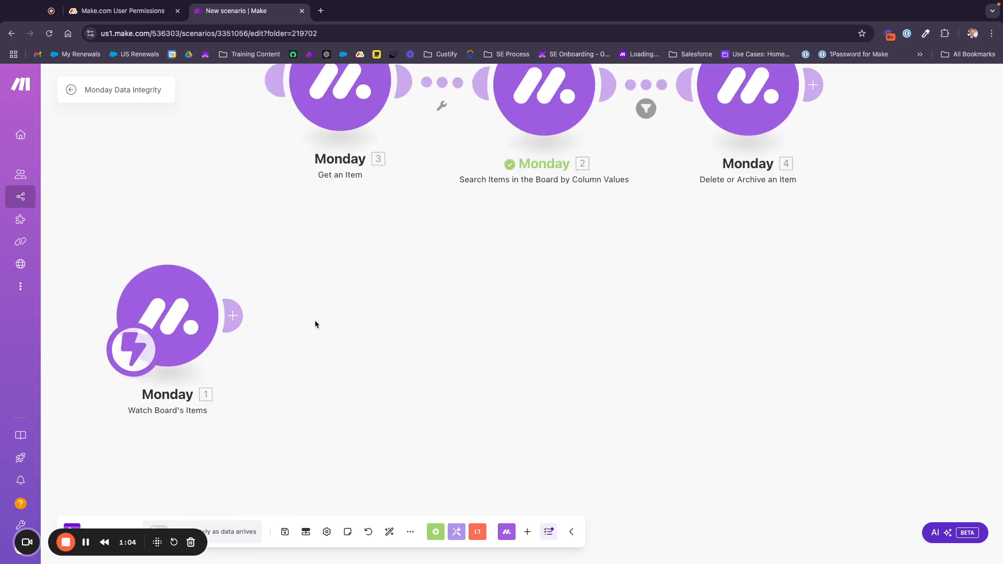
Add a Monday Get an Item module after the trigger, mapping the trigger's Pulse ID as item ID
right_click(335, 326)
click(379, 336)
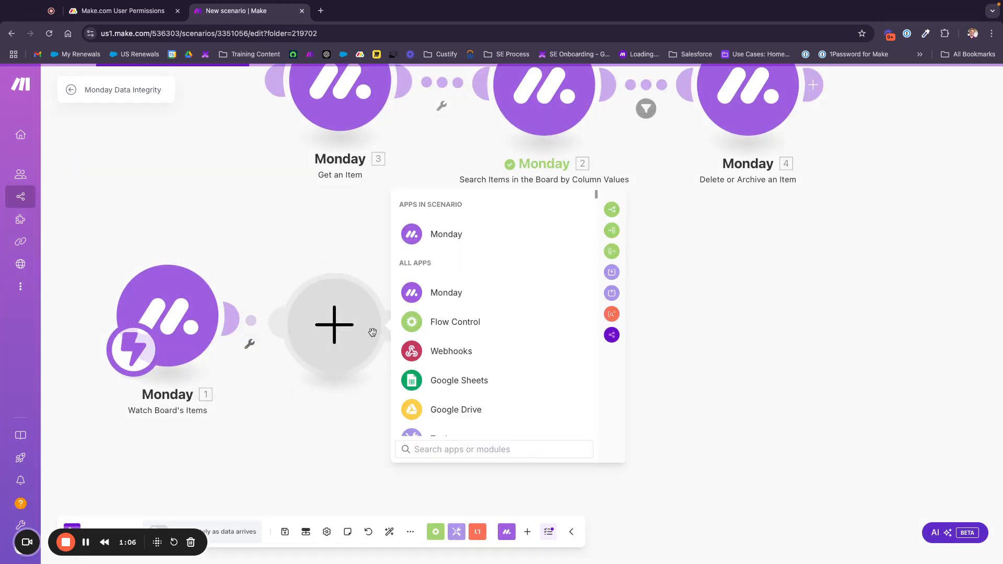
click(439, 238)
text(get)
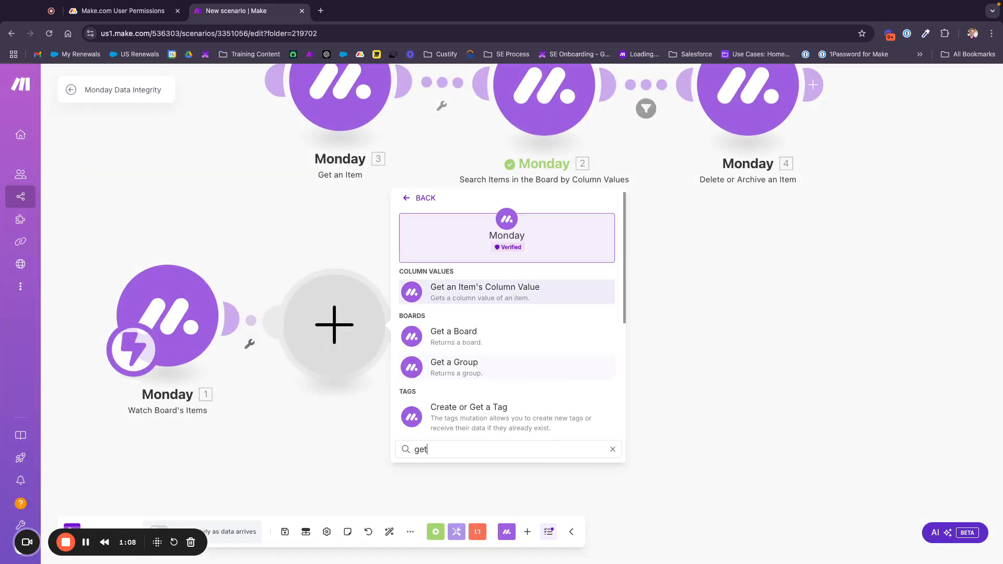
text( an)
click(471, 339)
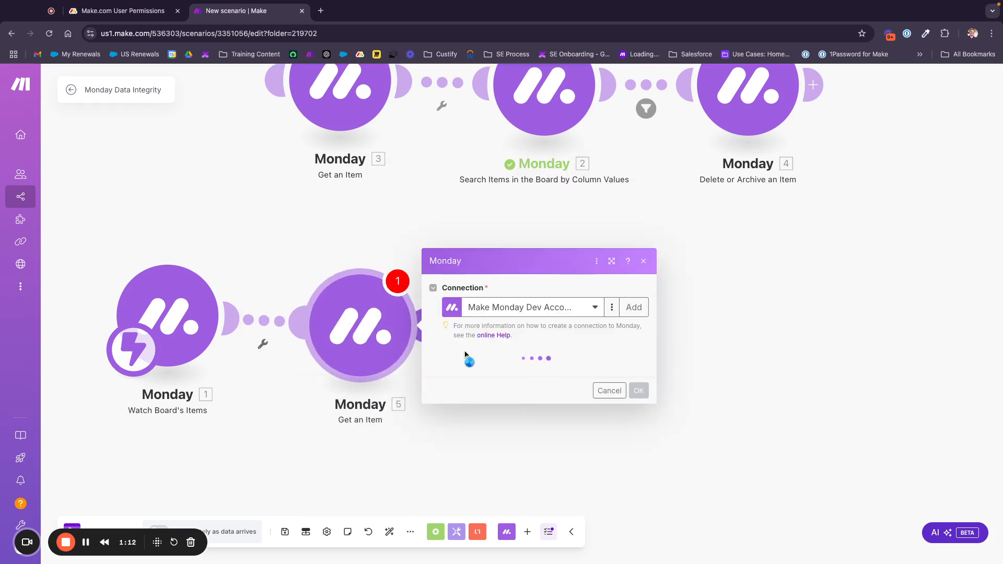
click(485, 246)
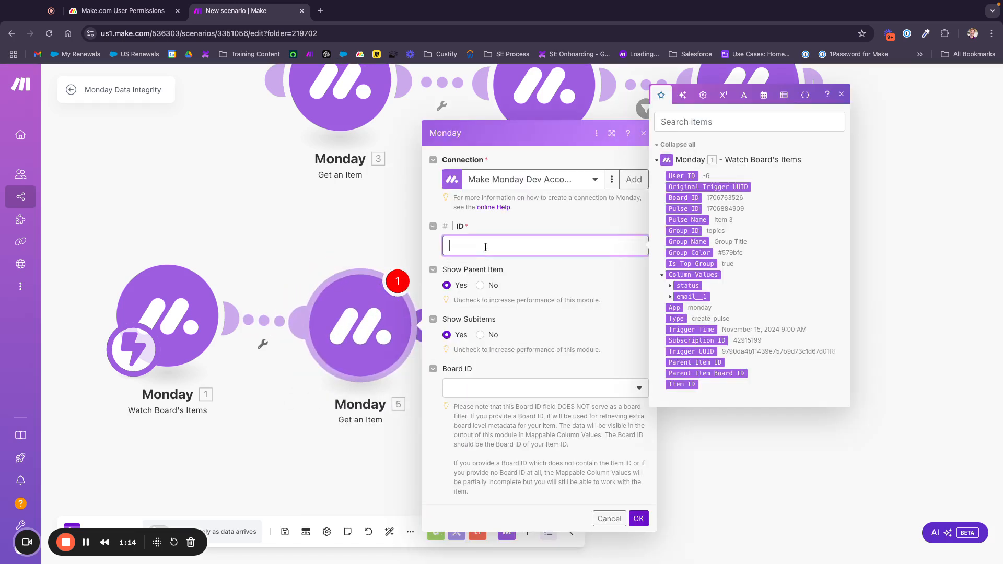
click(684, 209)
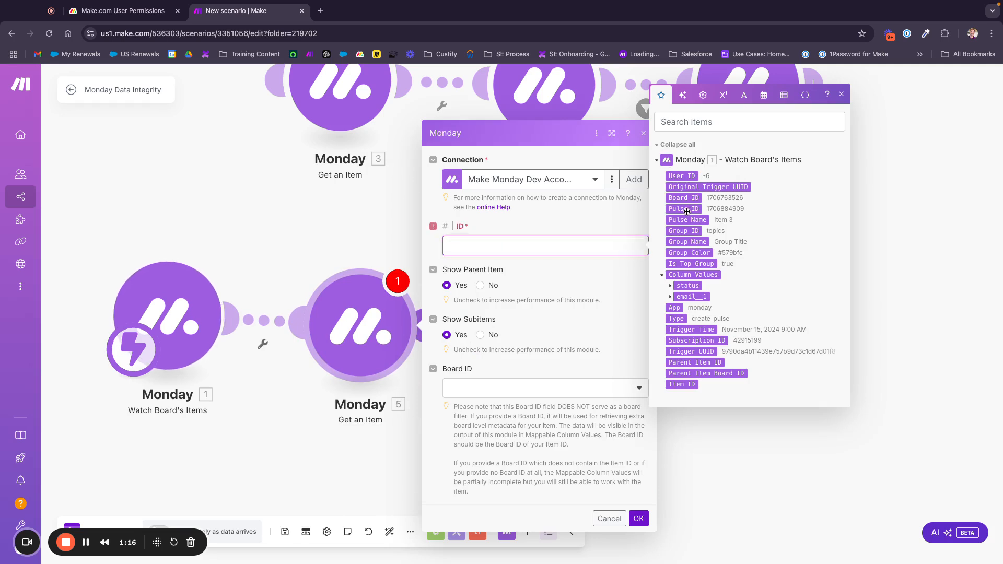
click(546, 224)
click(639, 518)
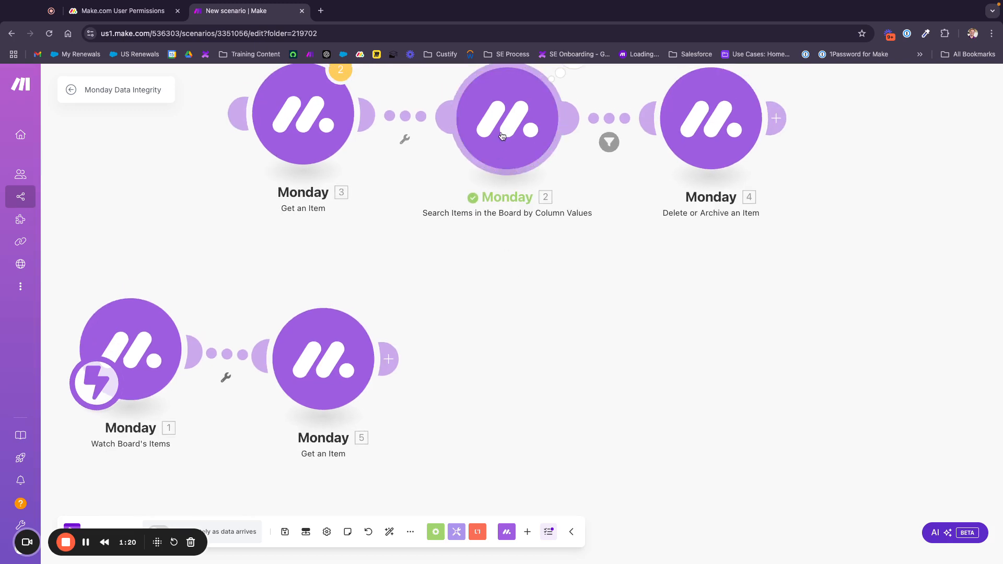
Add a Monday Search Items by Column Values module after Get an Item
right_click(506, 143)
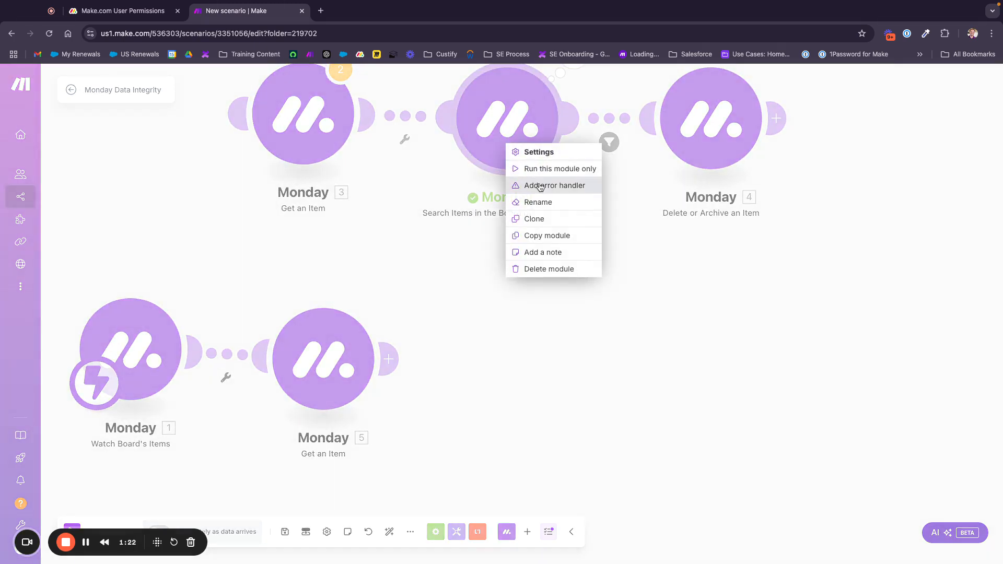
click(423, 214)
right_click(490, 368)
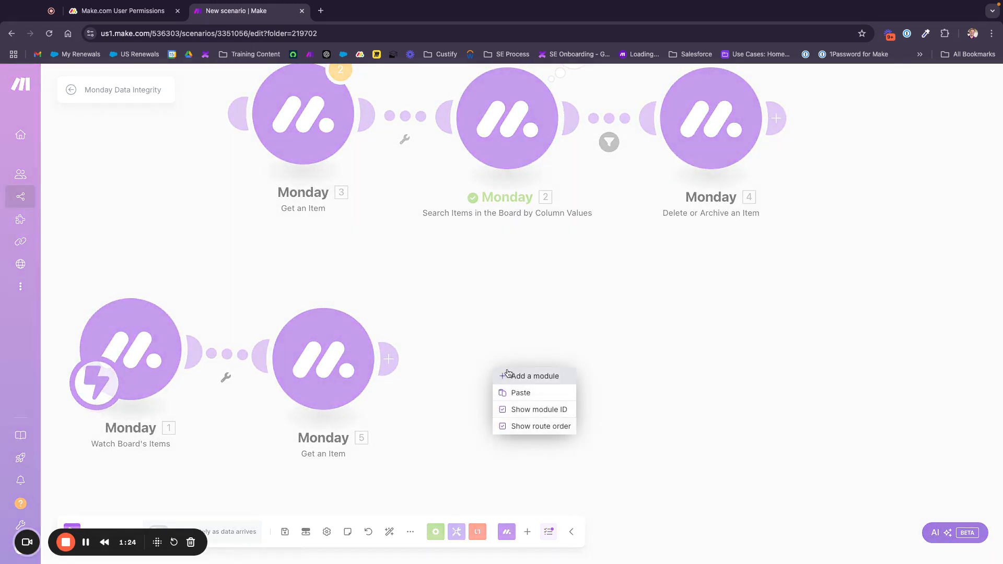
click(515, 375)
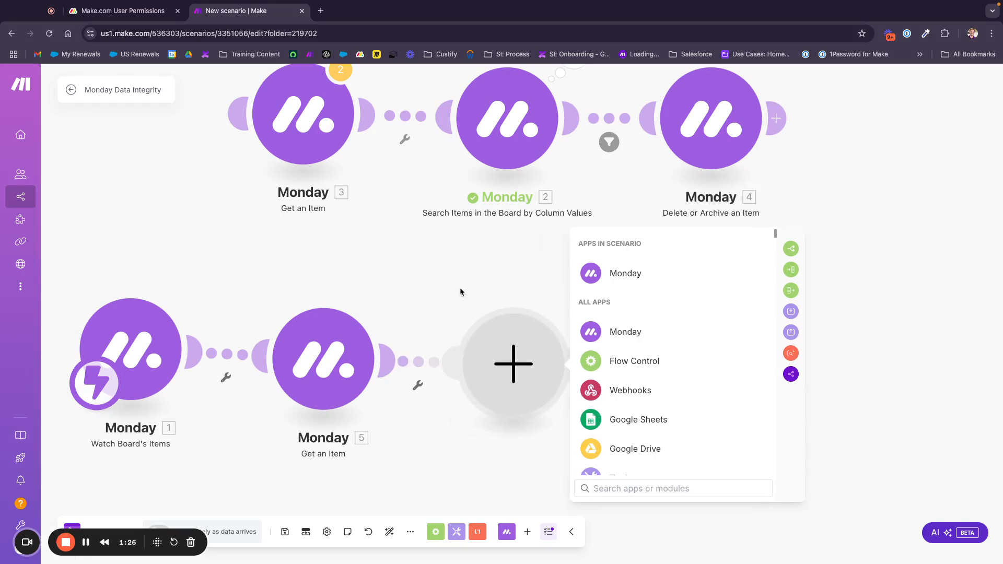
click(622, 273)
text(search)
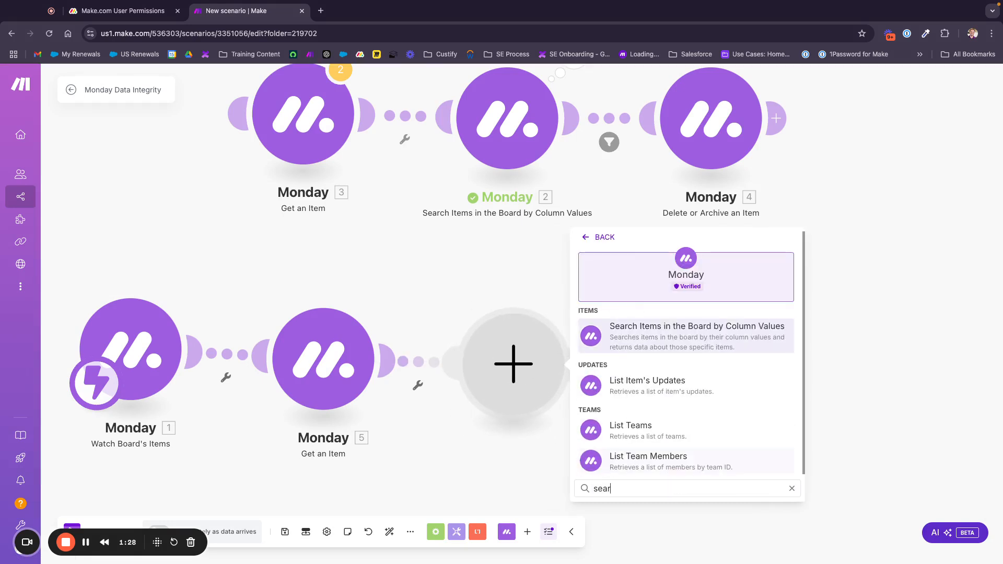
click(653, 332)
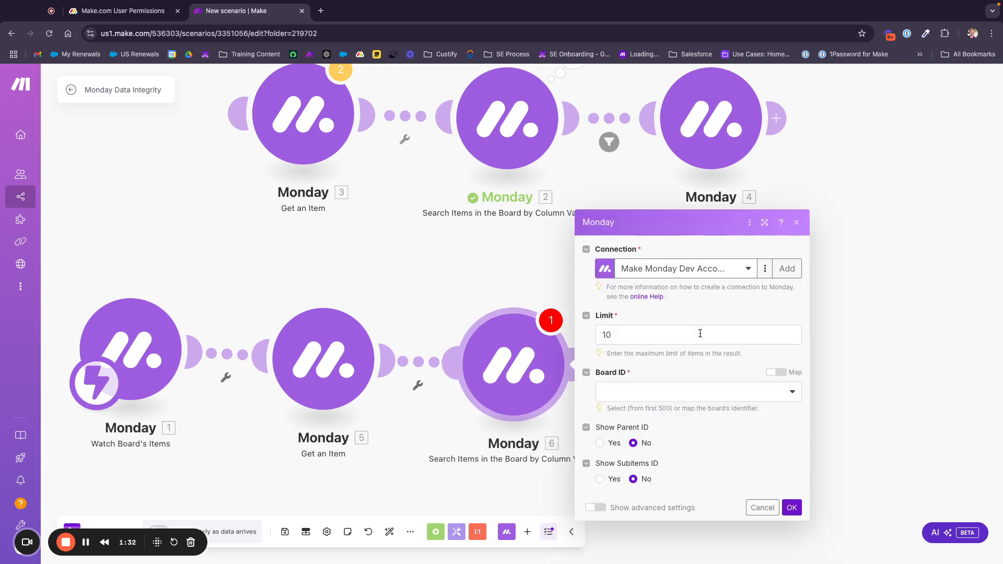
Set the search to the Make.com User Permissions board using the Email column
click(640, 392)
text(us)
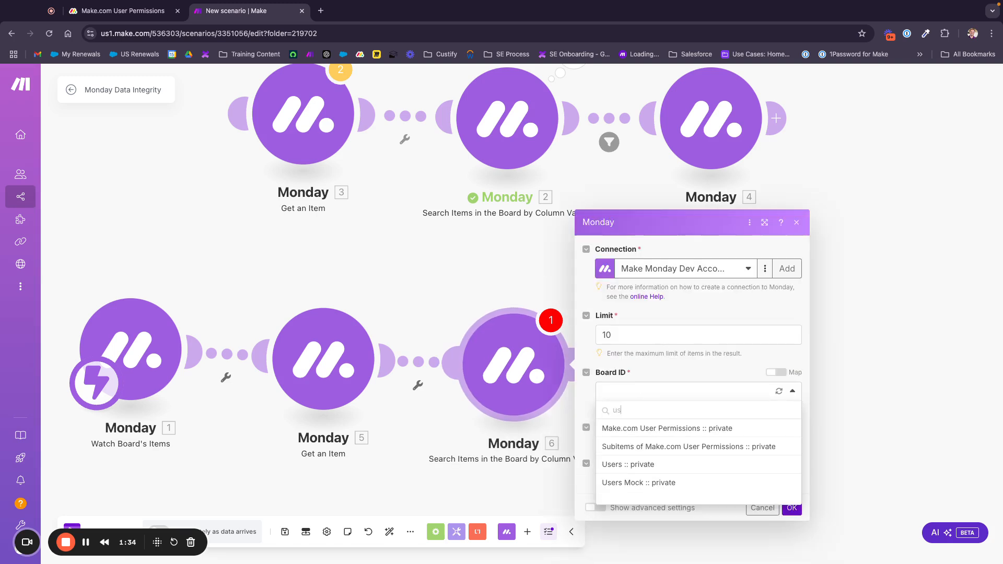
click(649, 429)
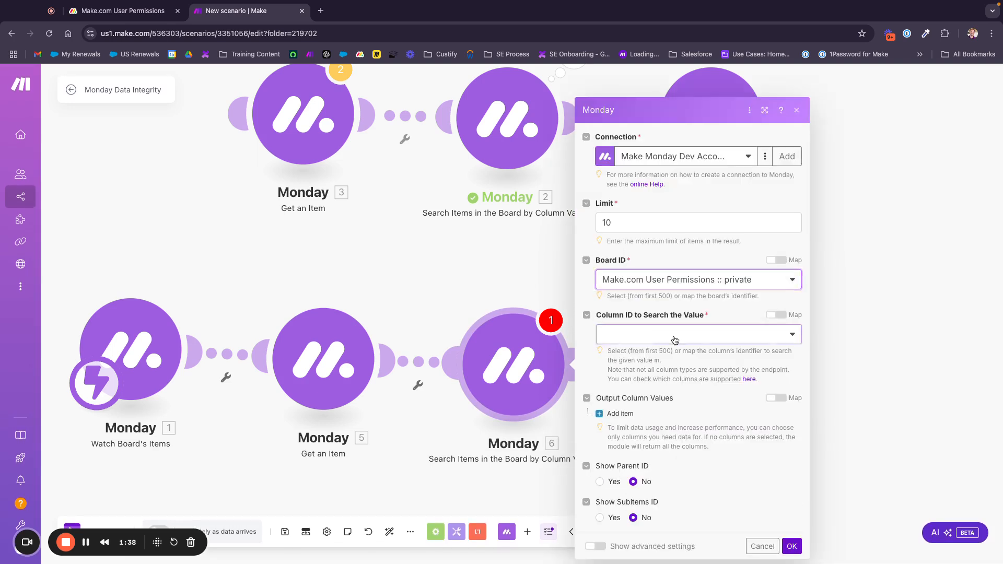
click(673, 336)
click(626, 425)
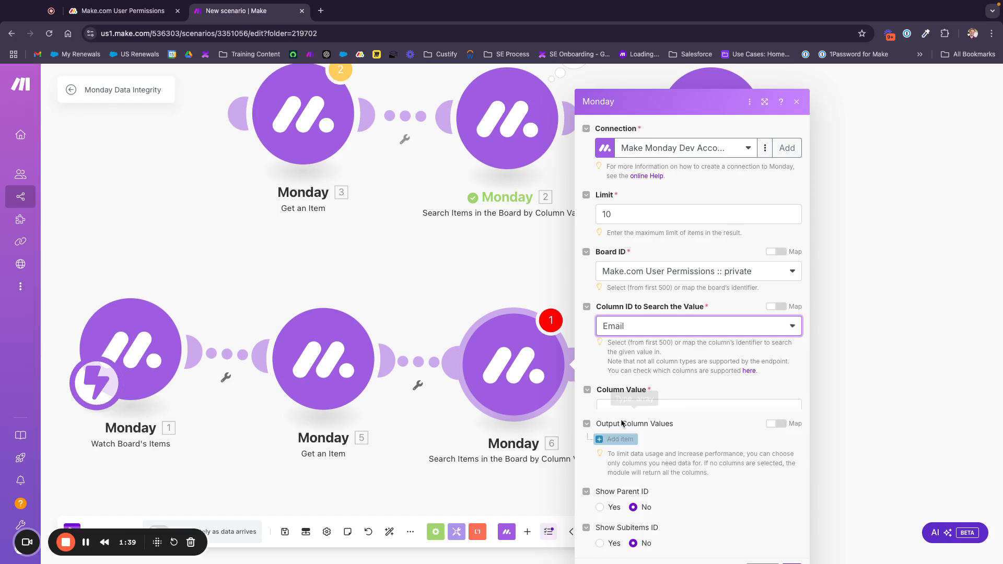
click(684, 391)
text(s)
click(791, 546)
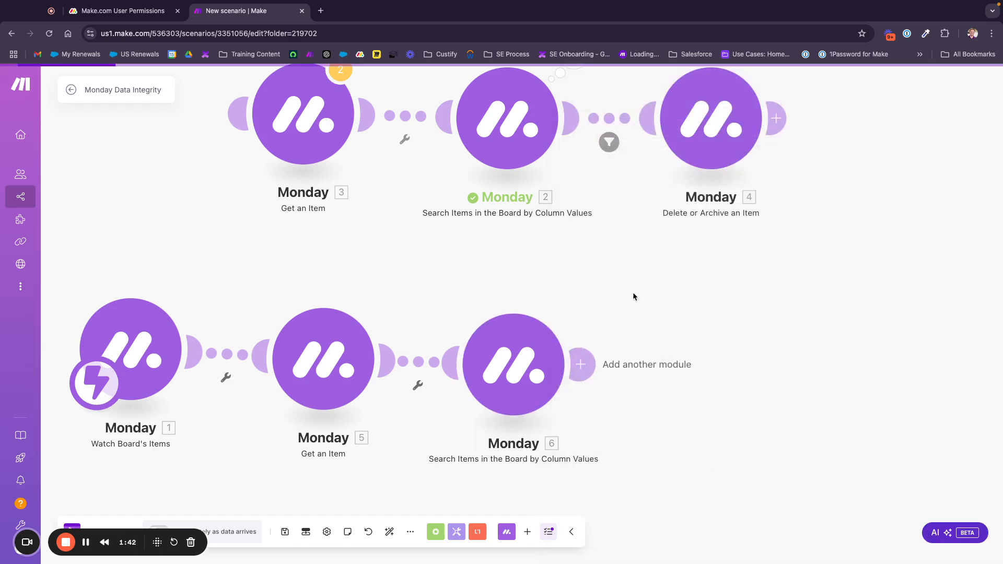
Run only the watch trigger module on the existing queued data
drag(298, 475, 311, 476)
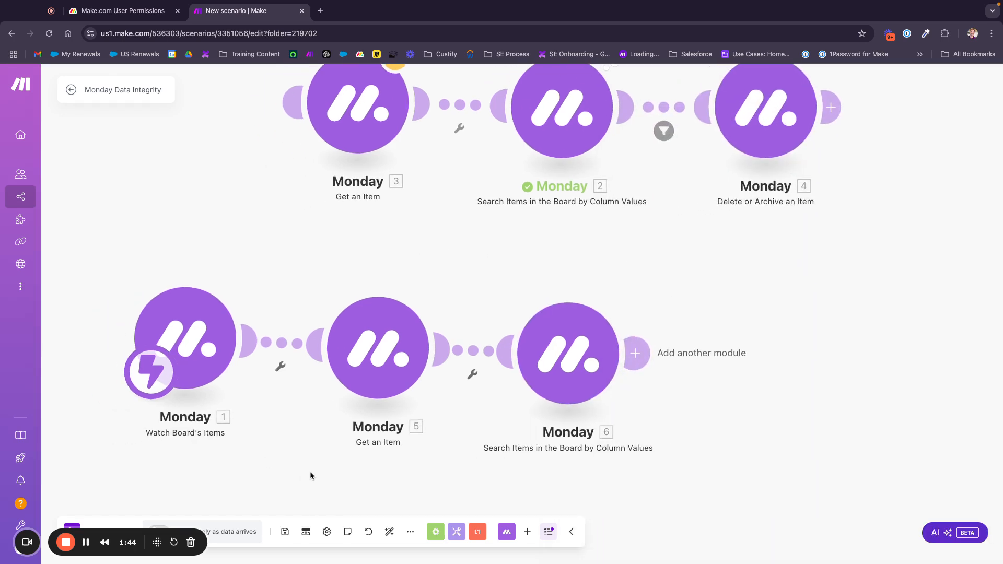
right_click(195, 316)
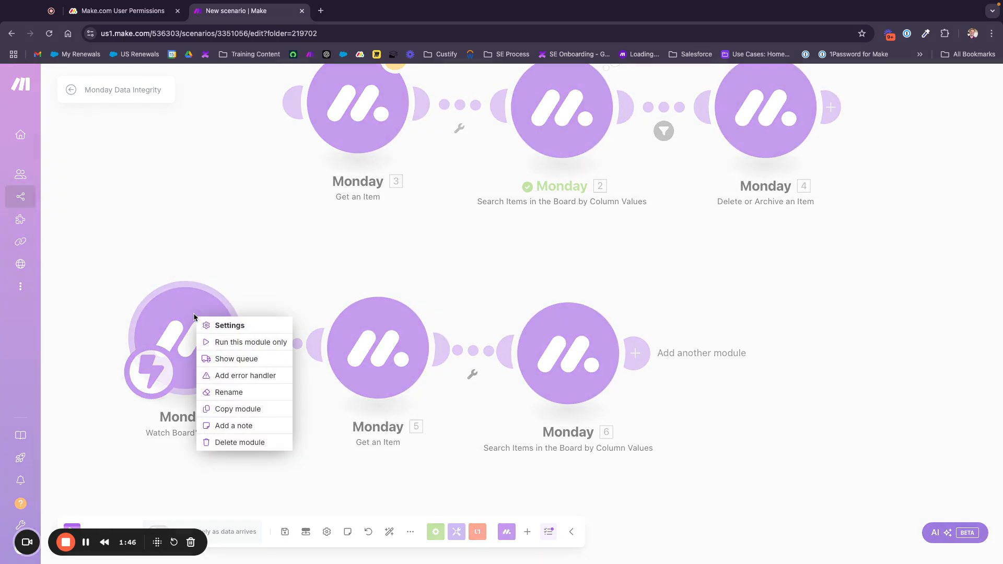
click(339, 305)
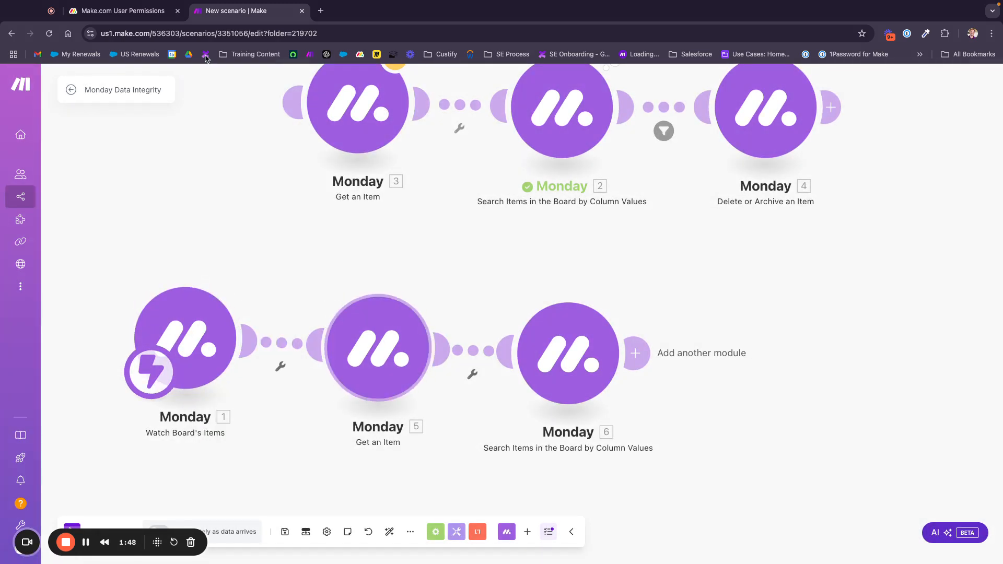
right_click(196, 335)
click(225, 356)
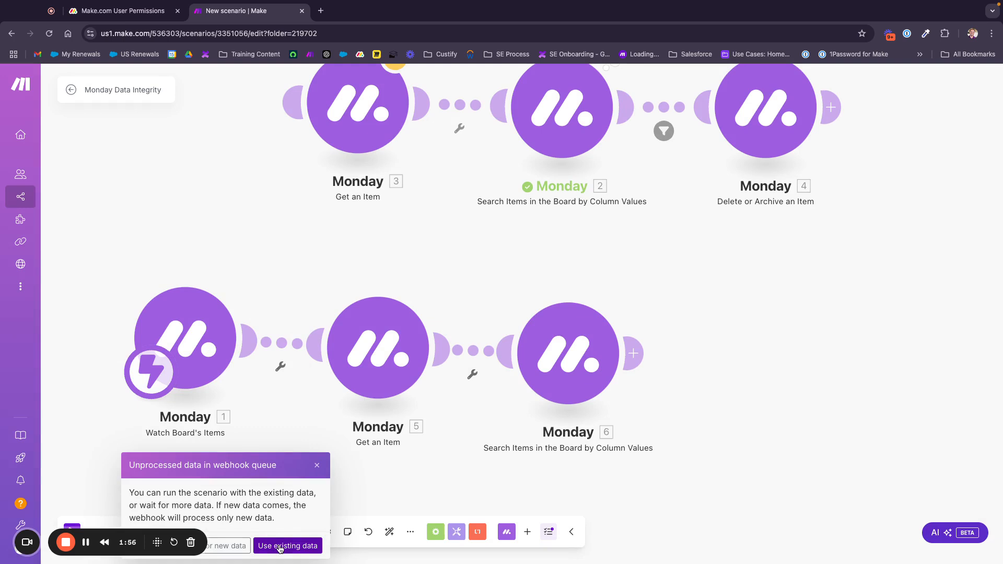
click(280, 546)
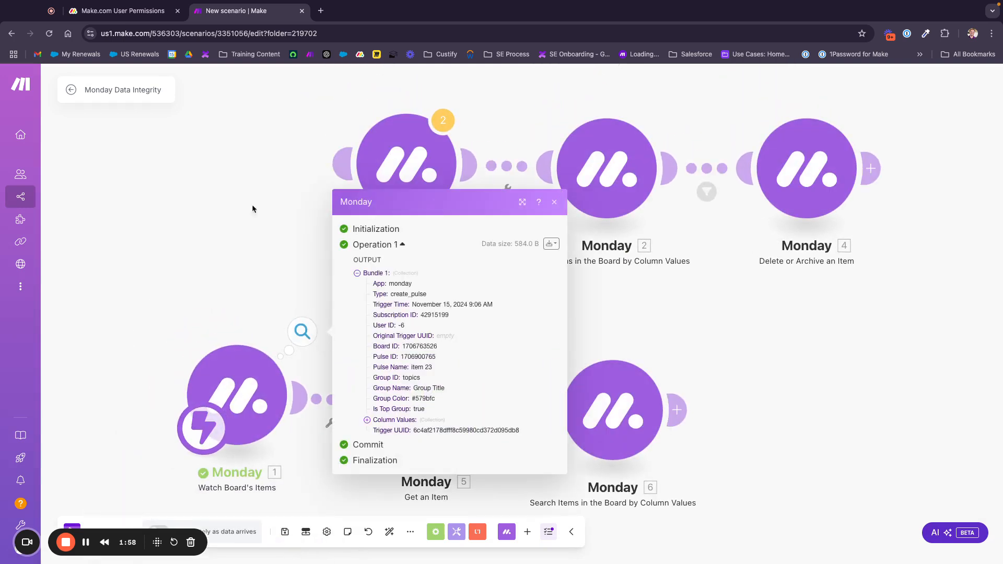
click(423, 400)
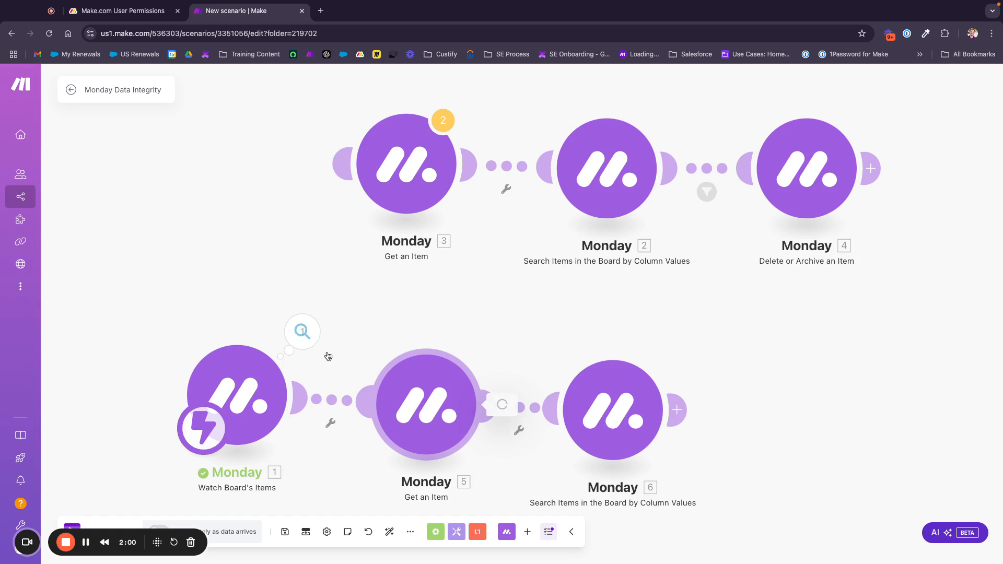
click(316, 327)
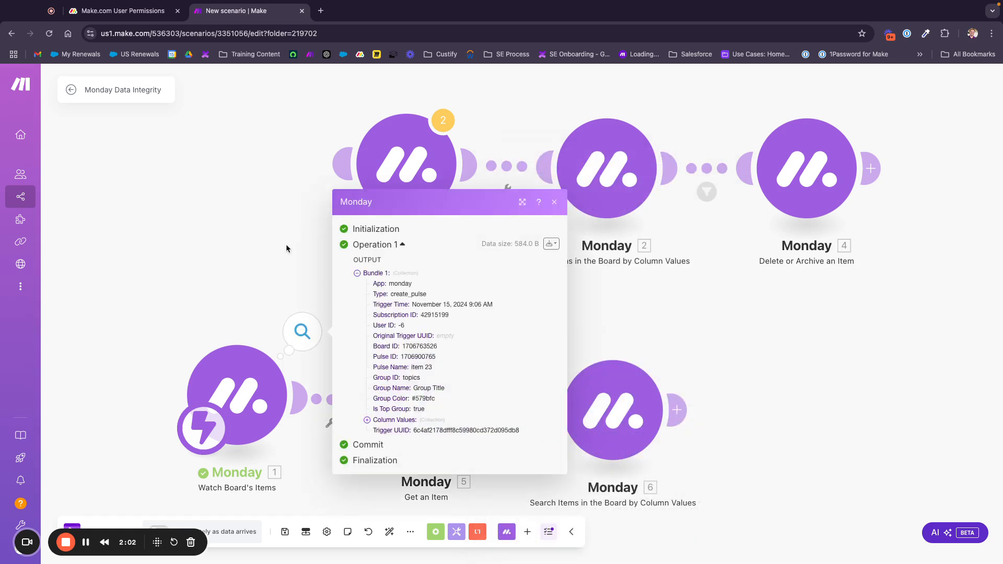
click(291, 265)
click(302, 332)
drag(439, 359, 404, 356)
key(super+c)
click(291, 266)
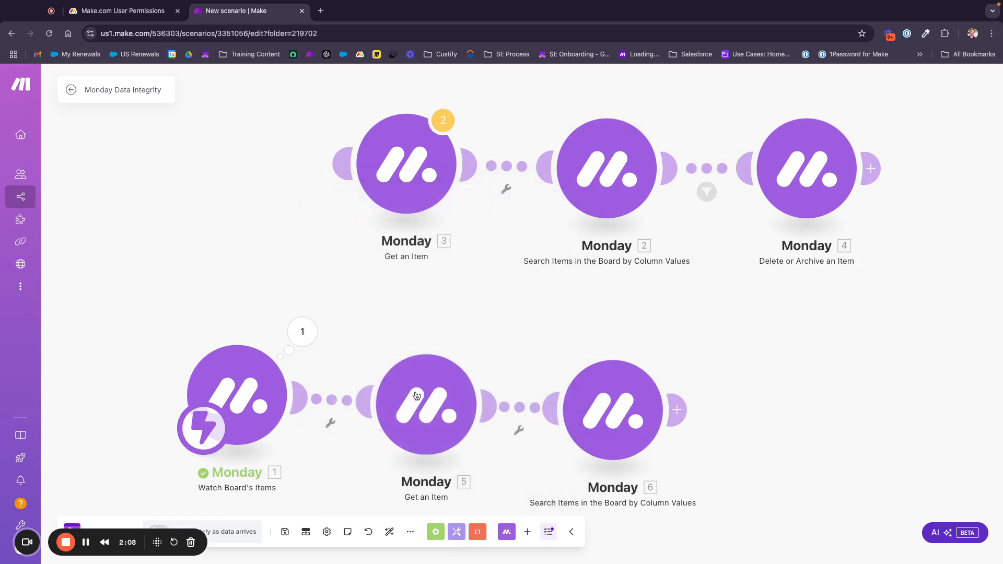
right_click(429, 406)
click(521, 434)
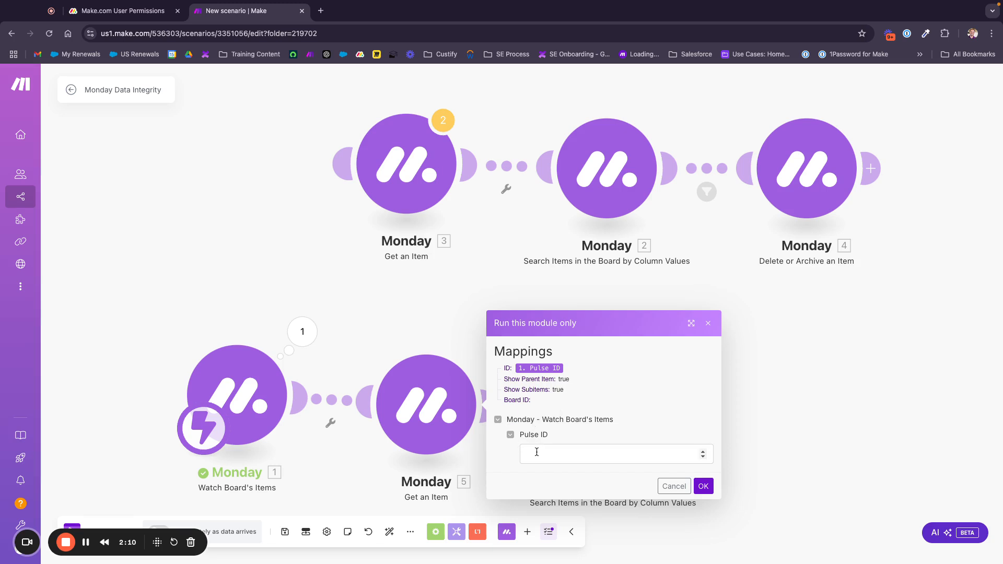
click(536, 452)
key(super+v)
click(703, 485)
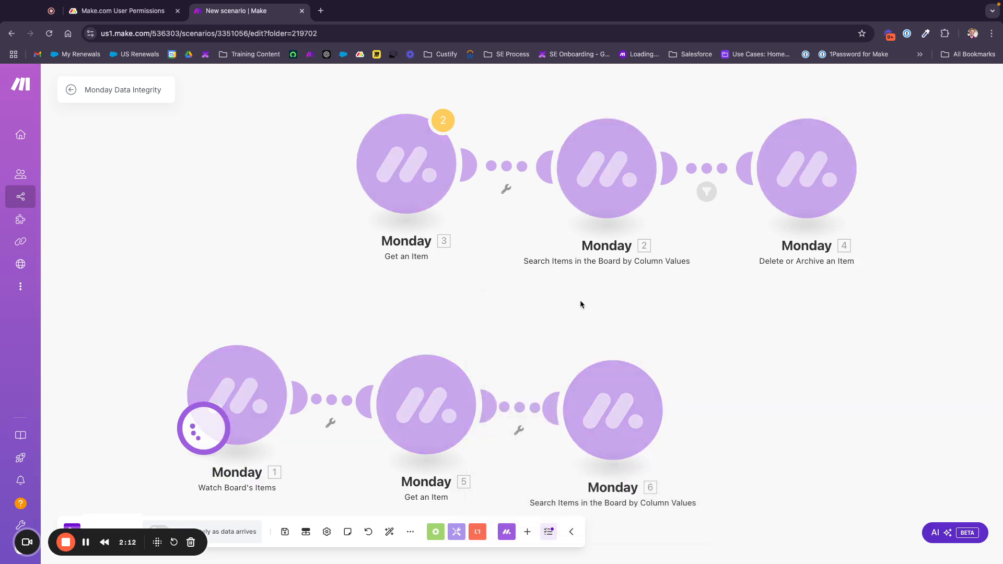
drag(535, 316, 508, 253)
Map module 5's email1 email value into search module 6's Column Value
click(478, 233)
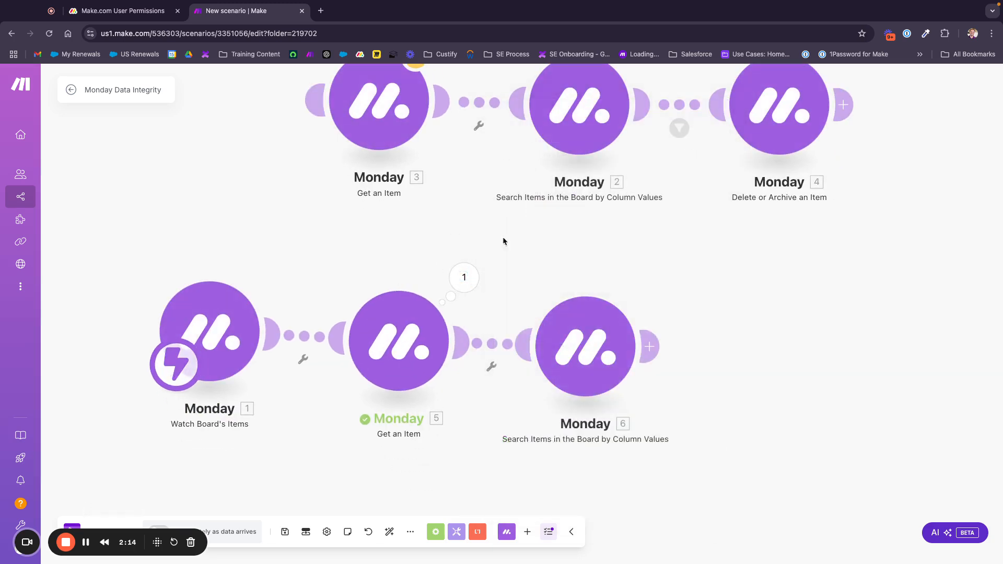
click(591, 346)
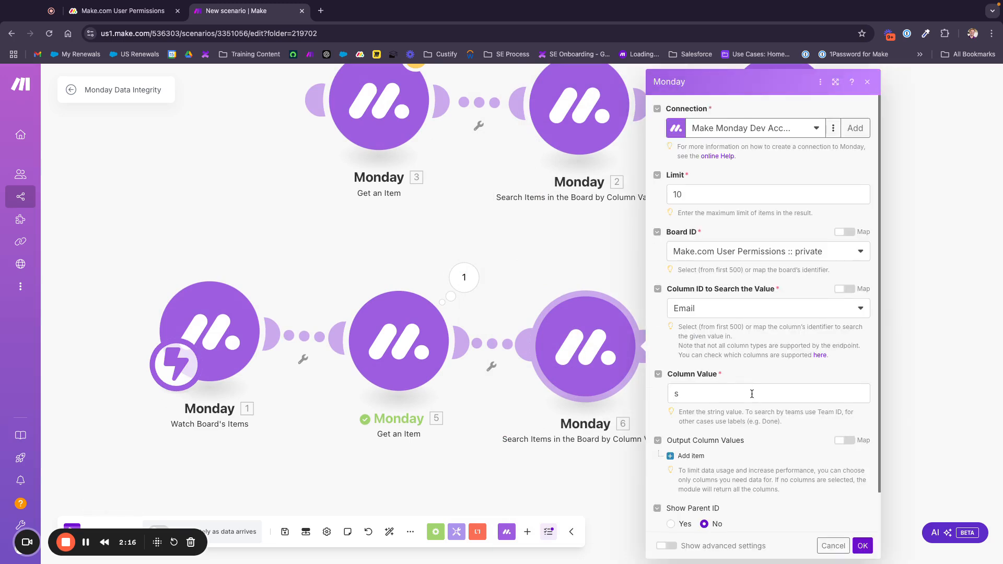
click(753, 396)
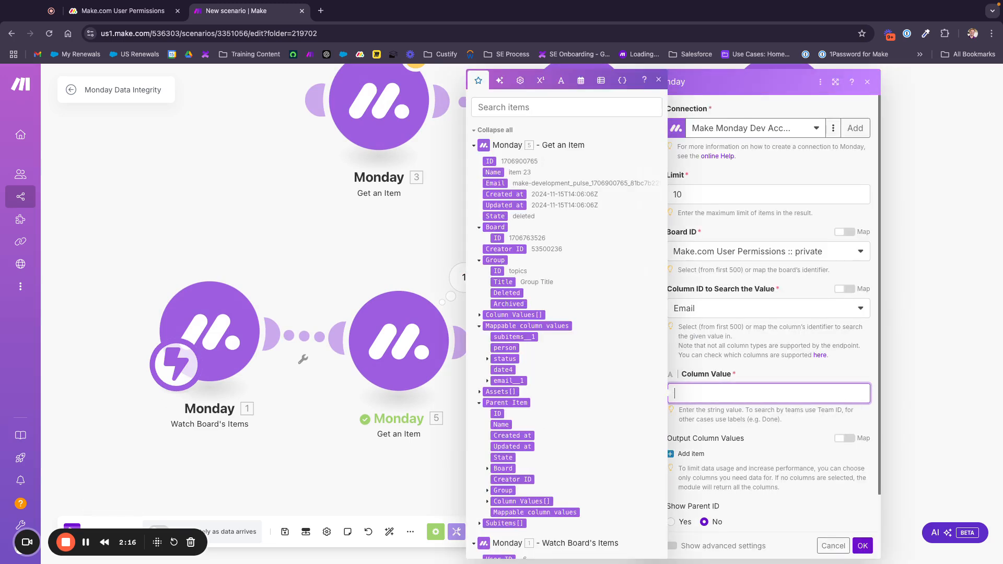
click(488, 381)
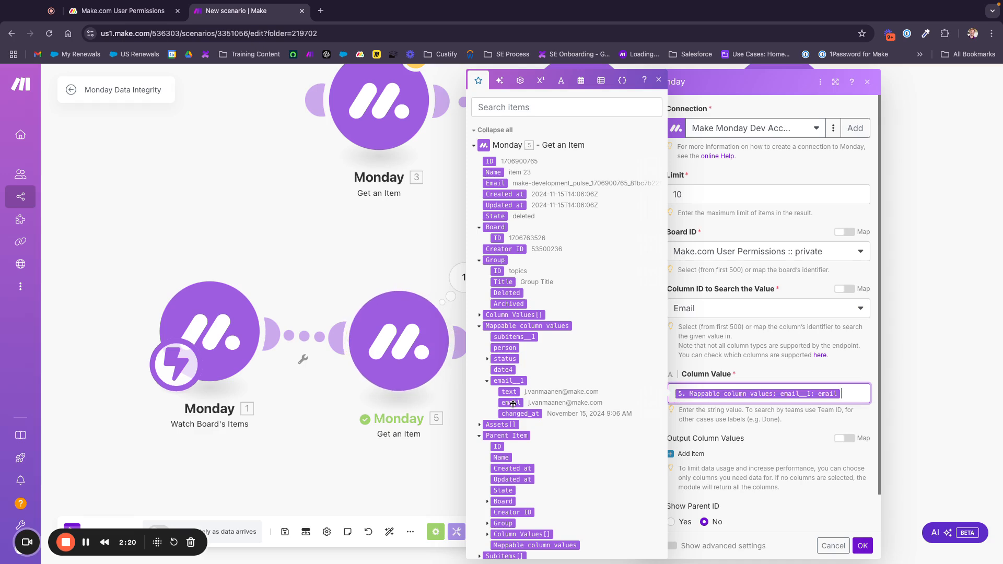
click(511, 403)
click(861, 546)
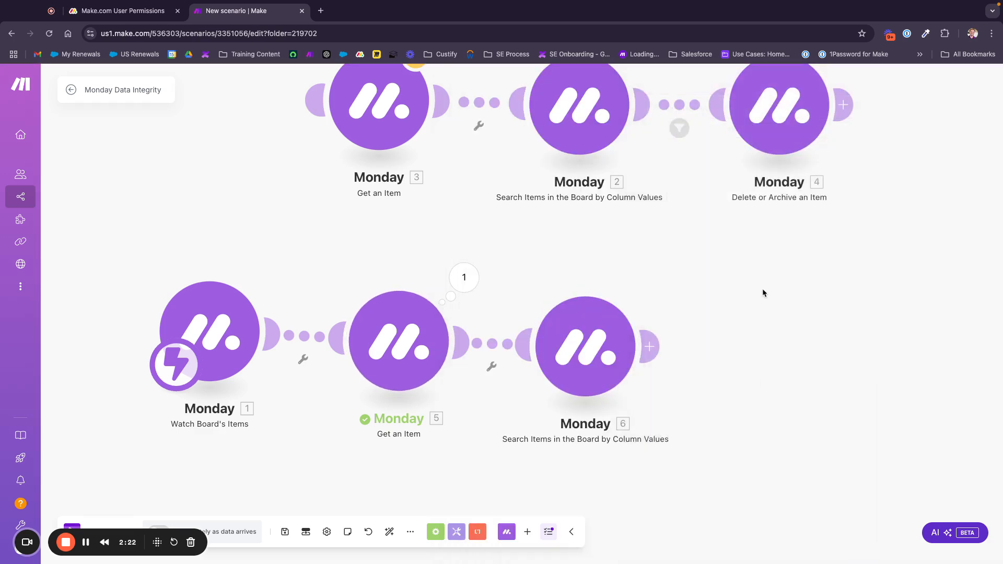
drag(763, 288, 588, 287)
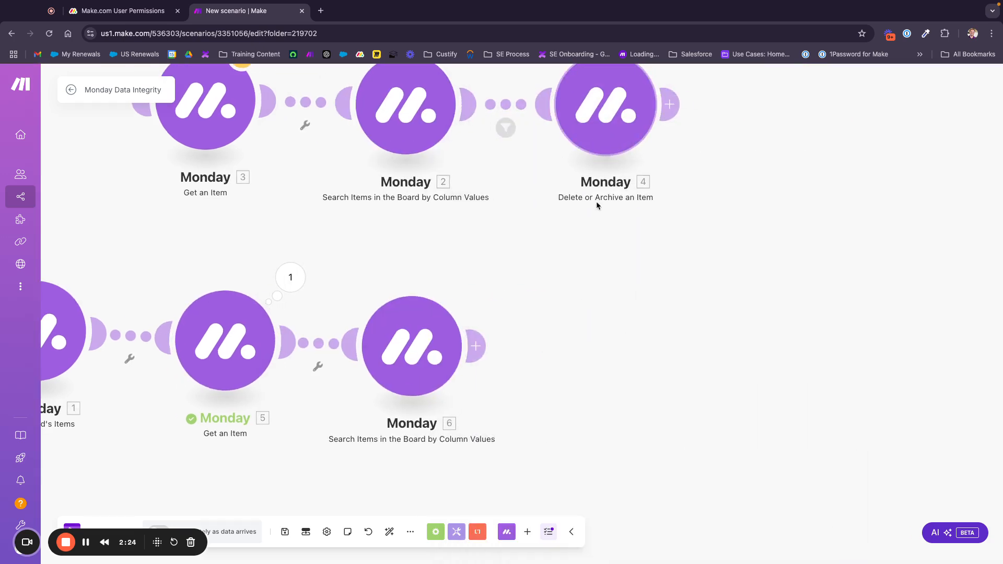
Add a Monday Delete or Archive an Item module, with module 5's ID as the item ID
right_click(619, 369)
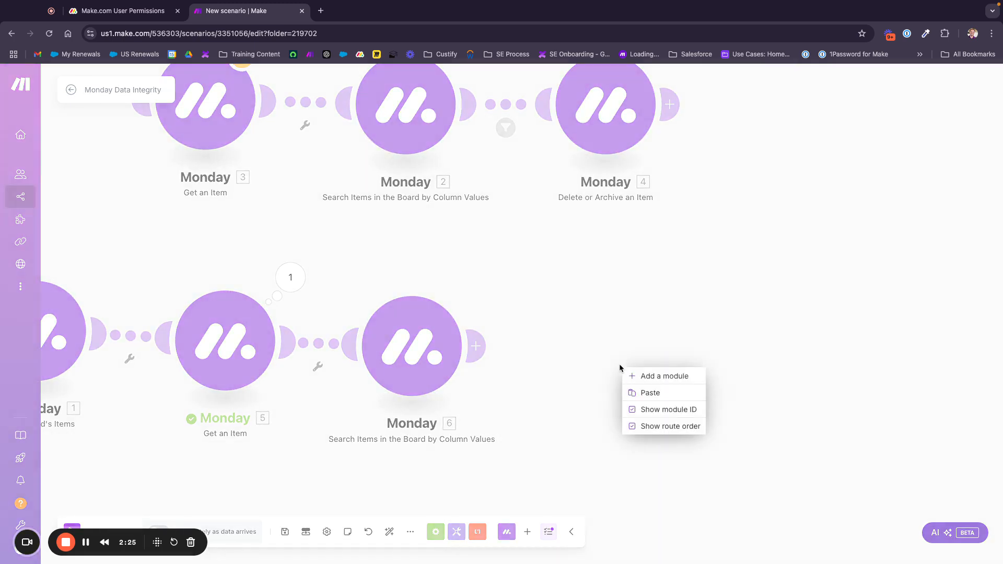
click(648, 377)
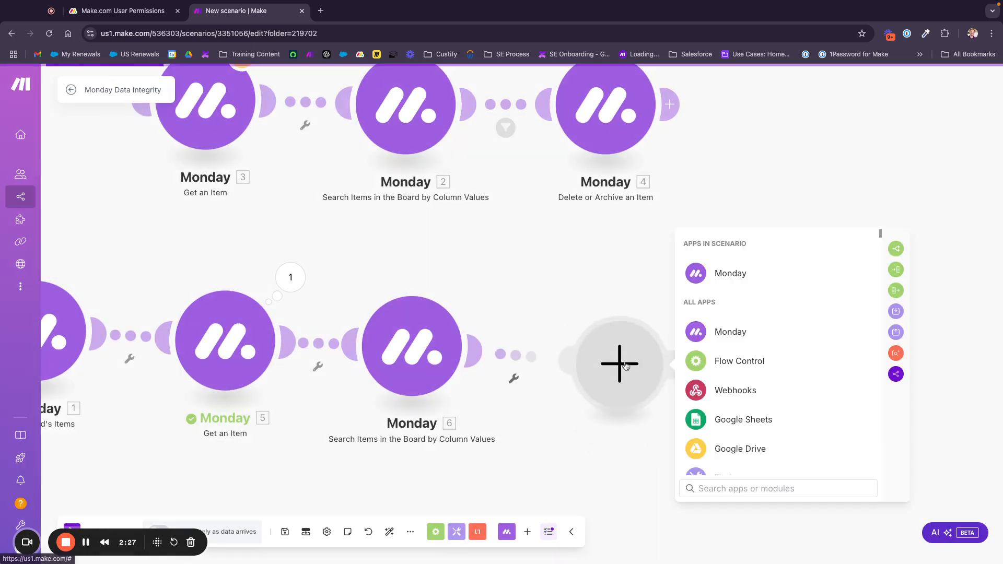
click(742, 262)
text(dele)
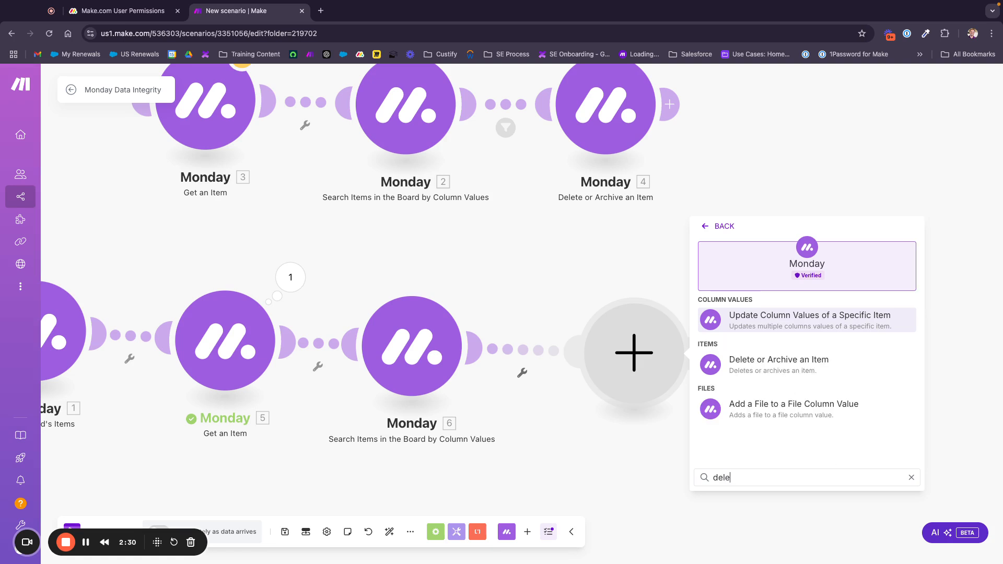
click(779, 363)
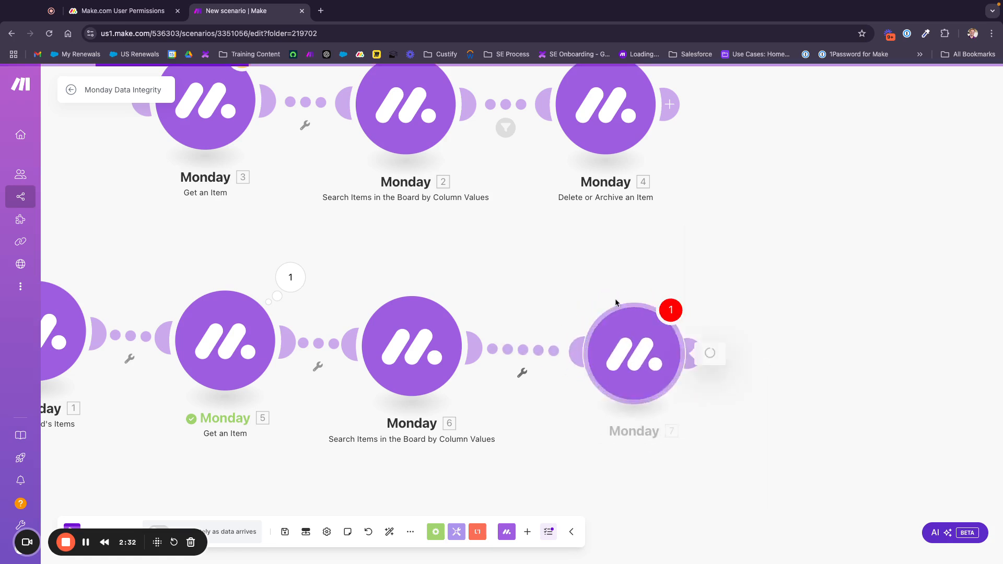
click(745, 373)
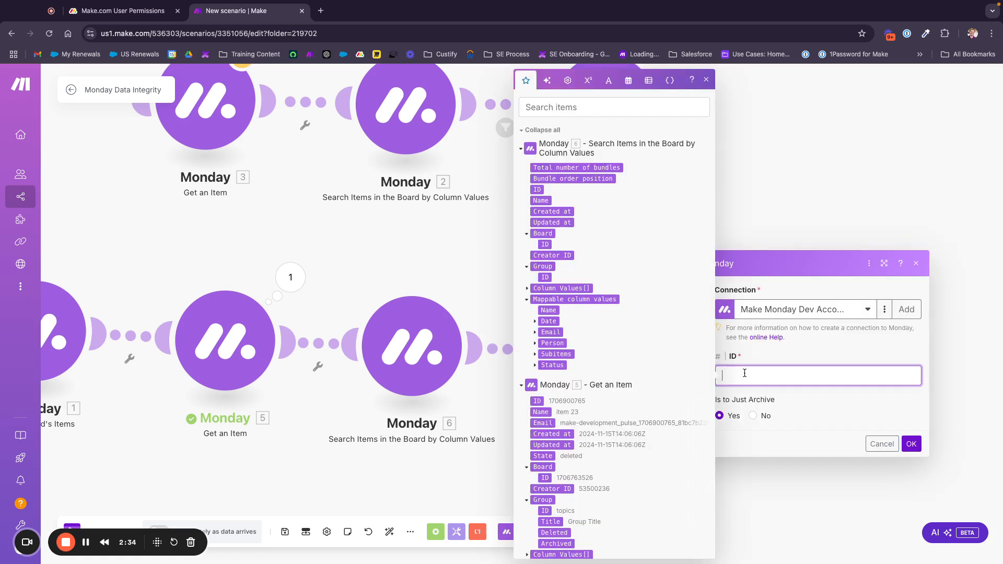
scroll(606, 261, down, 10)
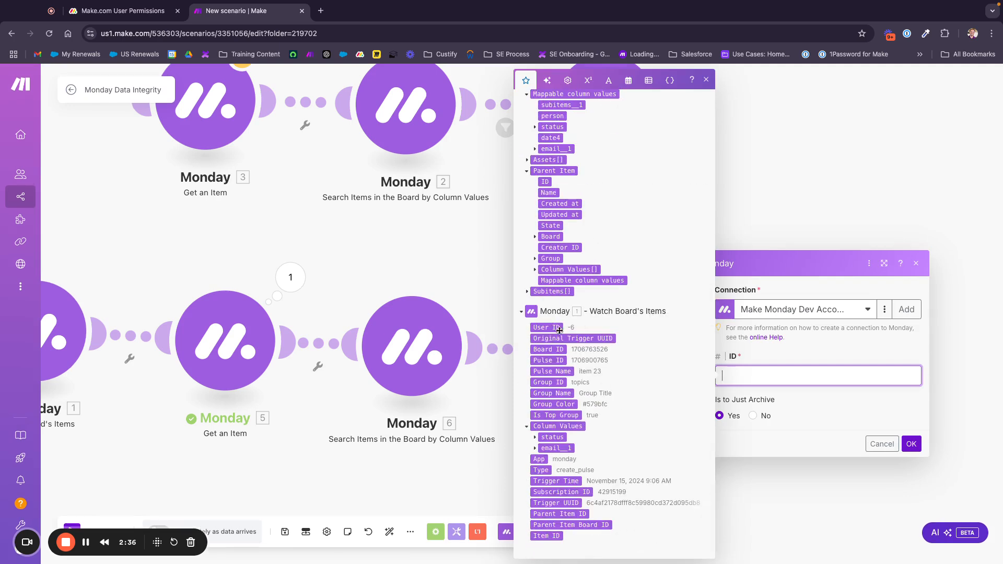
scroll(609, 352, up, 5)
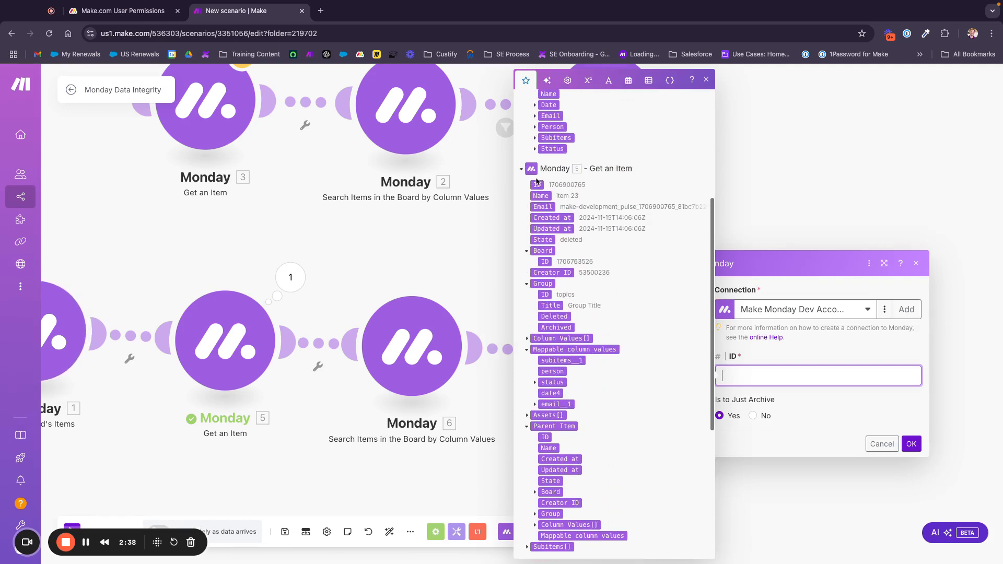
click(537, 184)
click(911, 444)
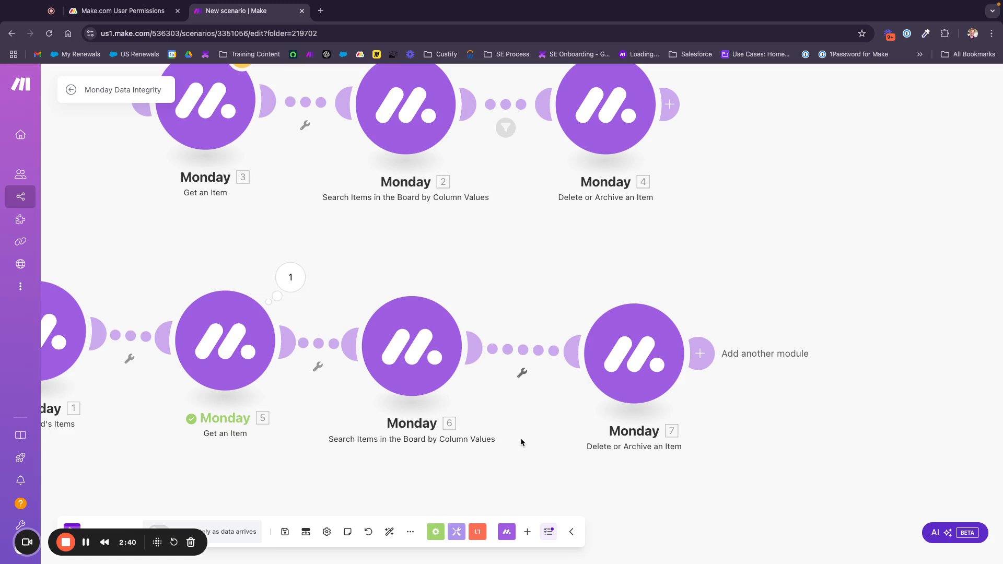
drag(521, 442, 568, 425)
Give the filter between modules 6 and 7 the condition 5. ID Equal to 6. ID
click(571, 340)
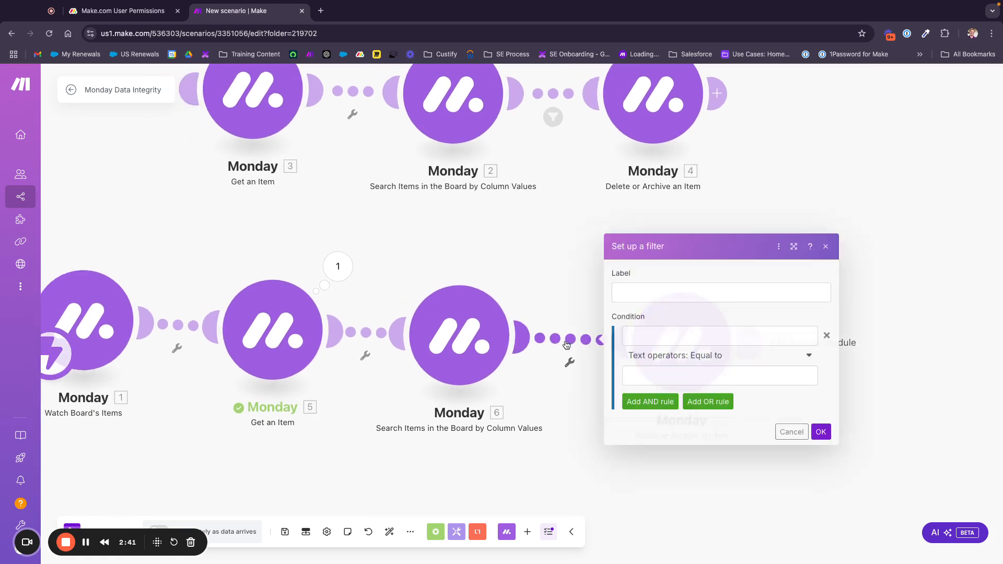
click(529, 260)
drag(422, 245, 488, 237)
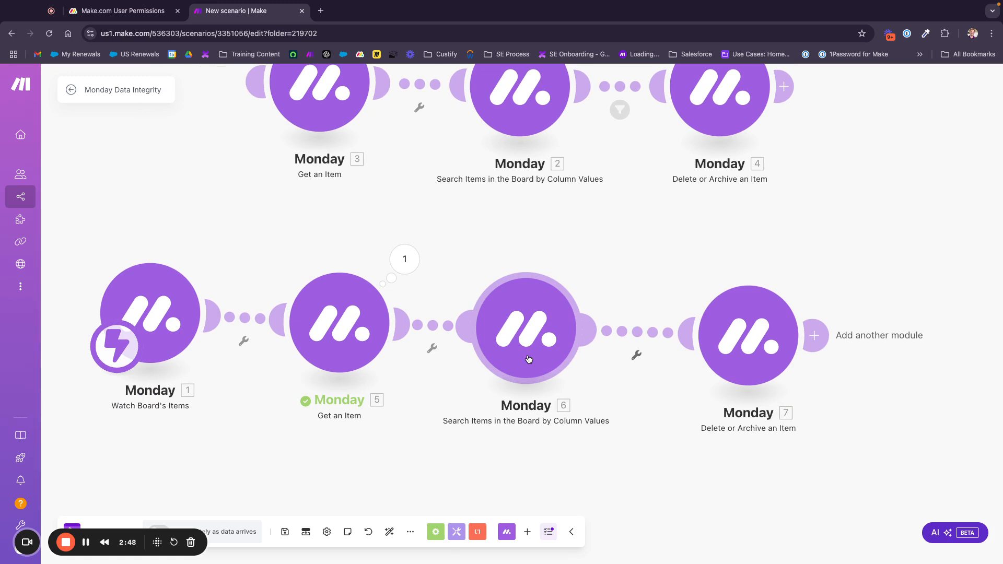
click(646, 334)
click(725, 323)
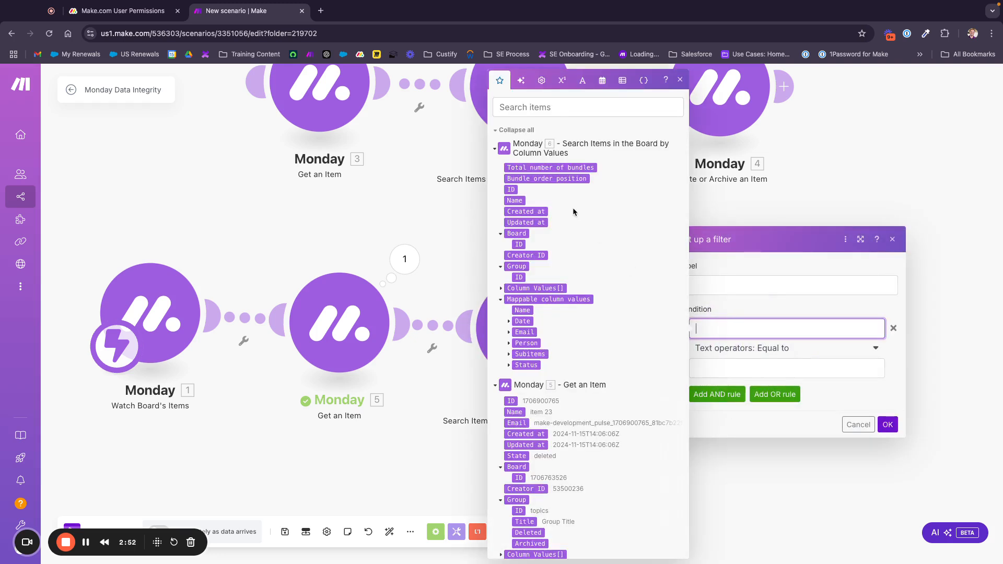
click(435, 210)
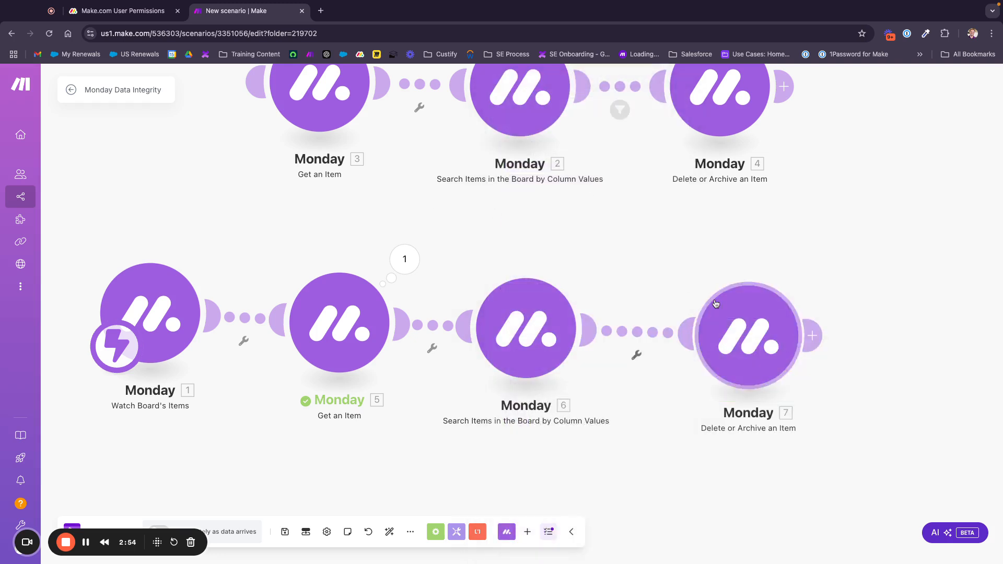
click(641, 333)
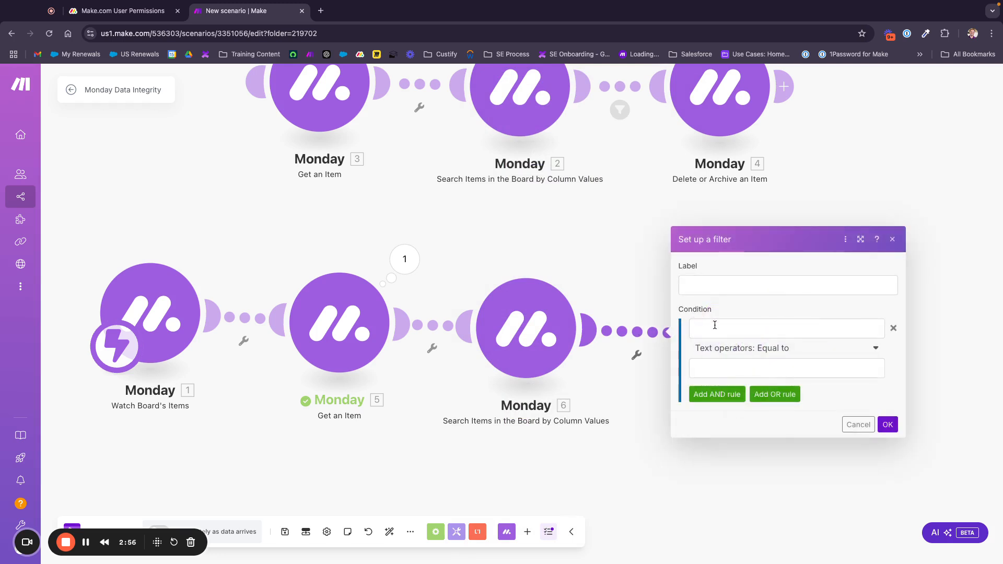
click(714, 325)
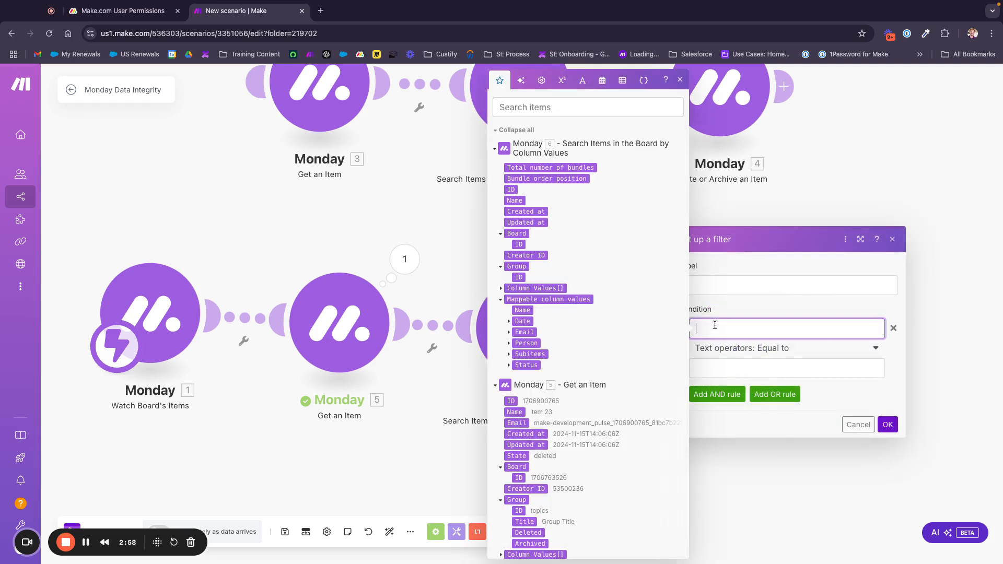
scroll(578, 372, down, 8)
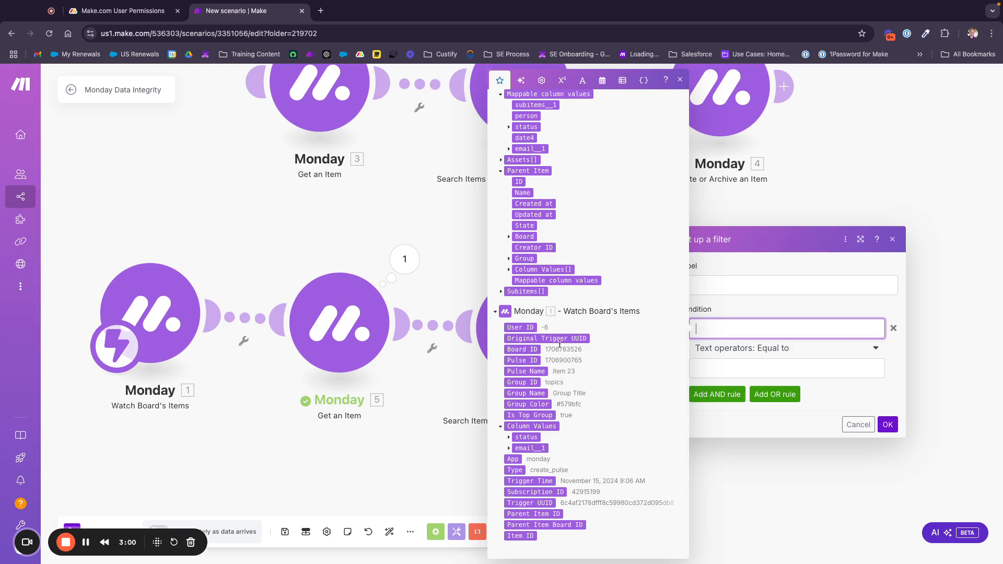
scroll(562, 321, up, 2)
scroll(562, 320, up, 5)
click(513, 222)
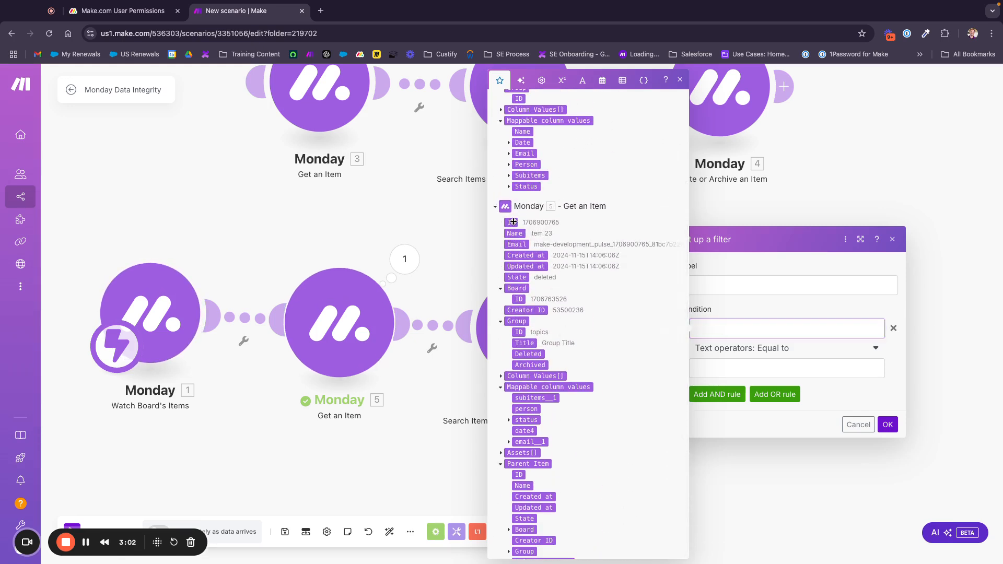
click(789, 369)
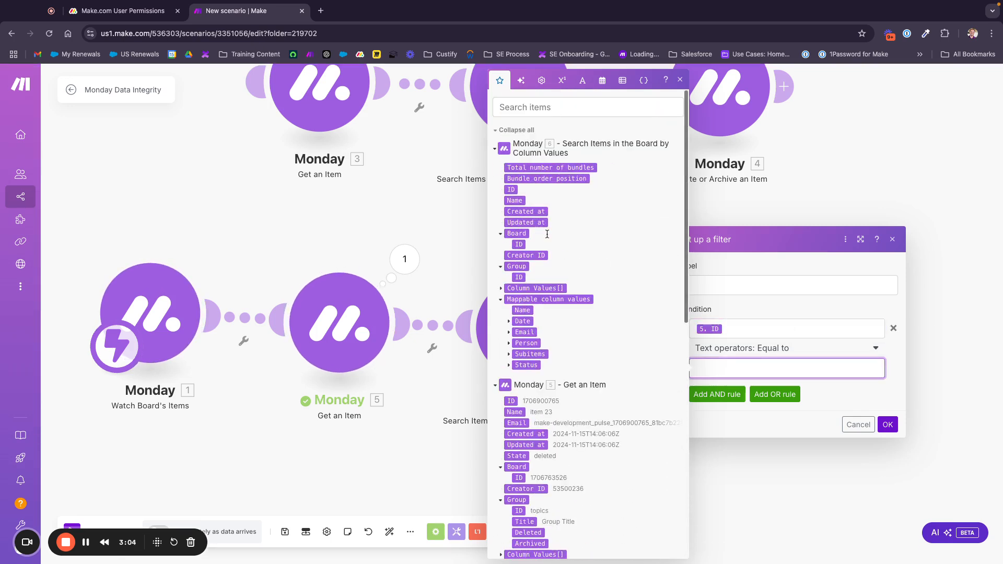
scroll(548, 233, up, 3)
click(511, 190)
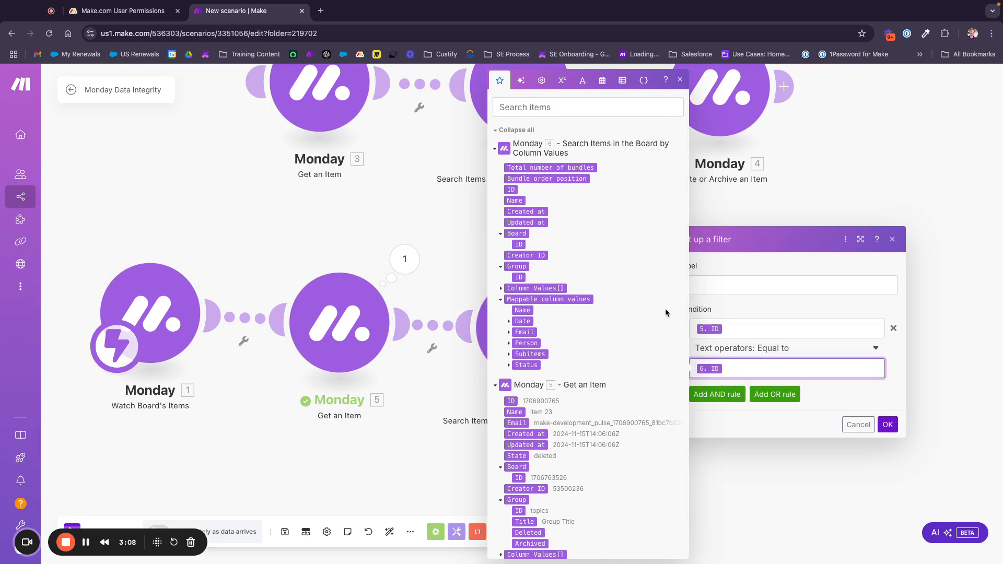
Add an AND rule: 6. Total number of bundles Greater than 1, and save the filter
click(726, 396)
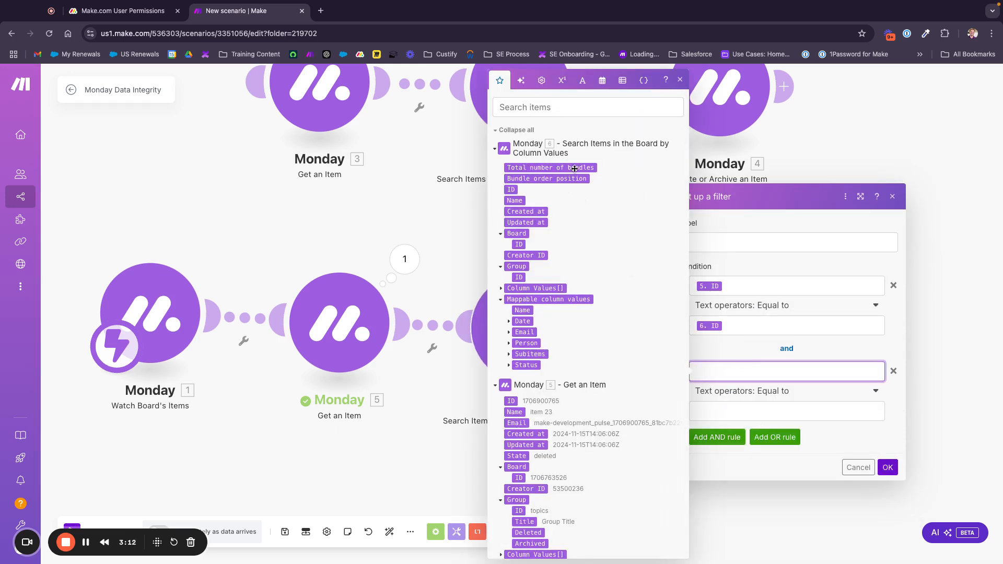
click(588, 167)
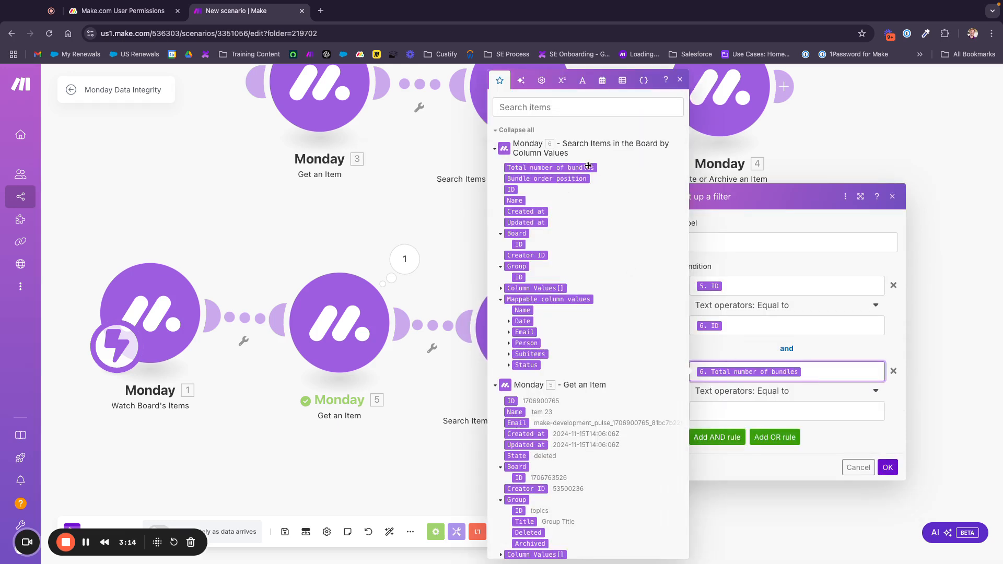
click(753, 405)
click(782, 393)
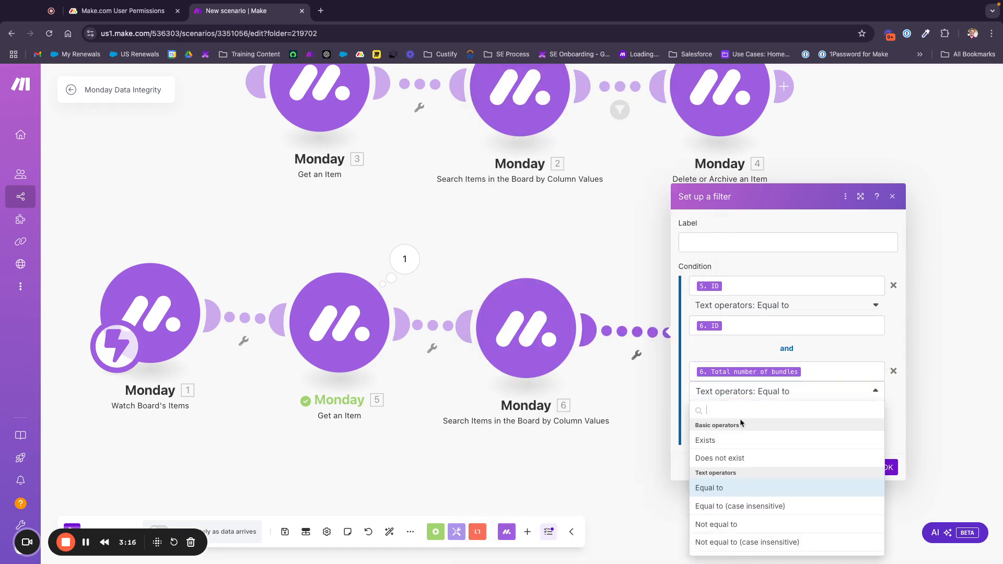
text(great)
click(727, 442)
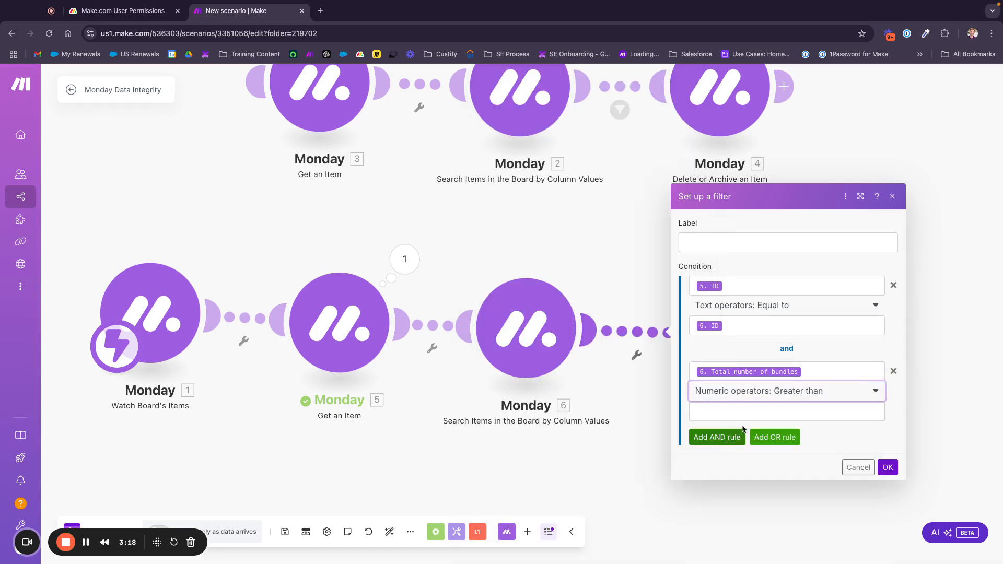
click(753, 412)
text(1)
click(852, 440)
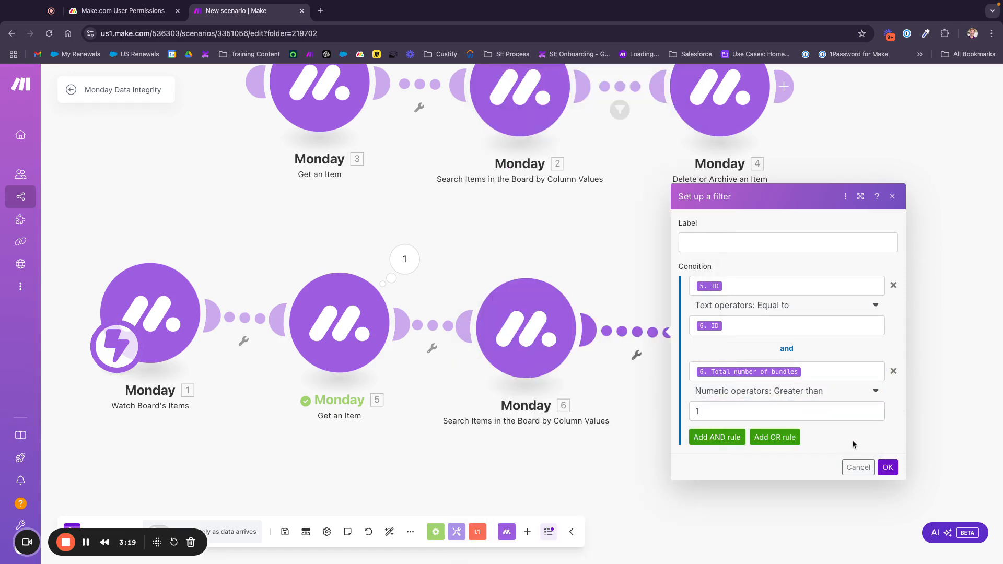
click(887, 468)
Start a Run once test of the scenario and return to the monday.com User Permissions board
click(744, 353)
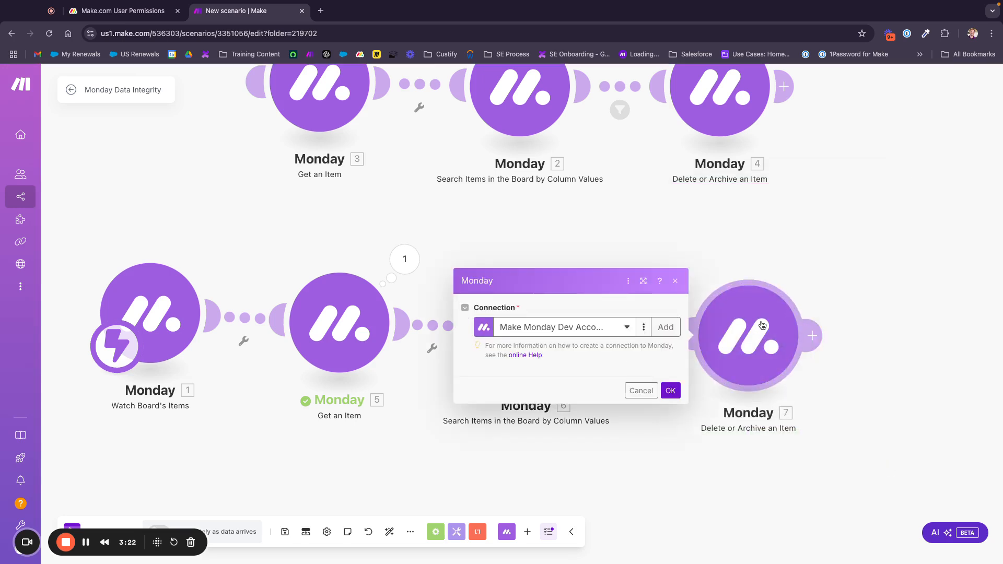
click(827, 259)
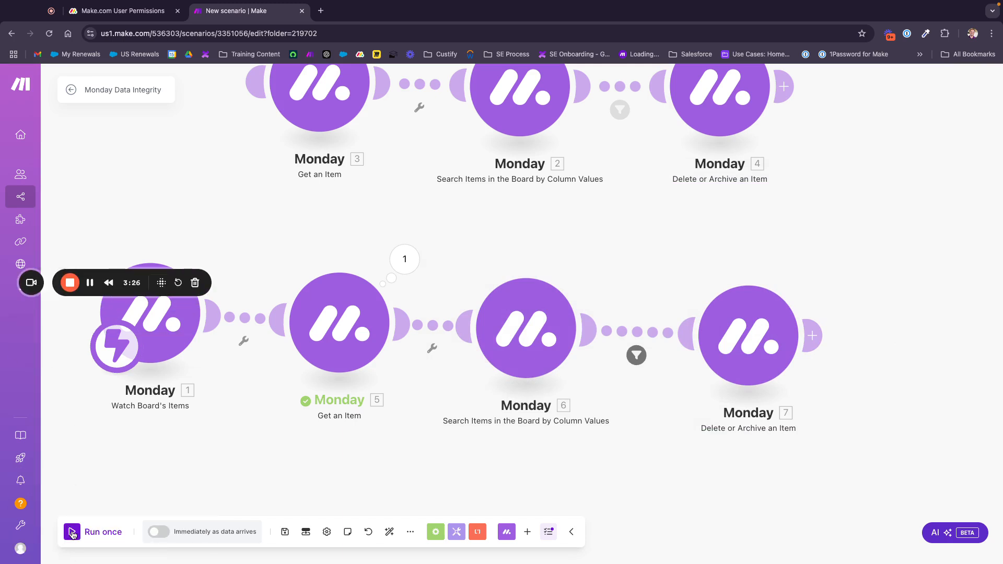
click(72, 533)
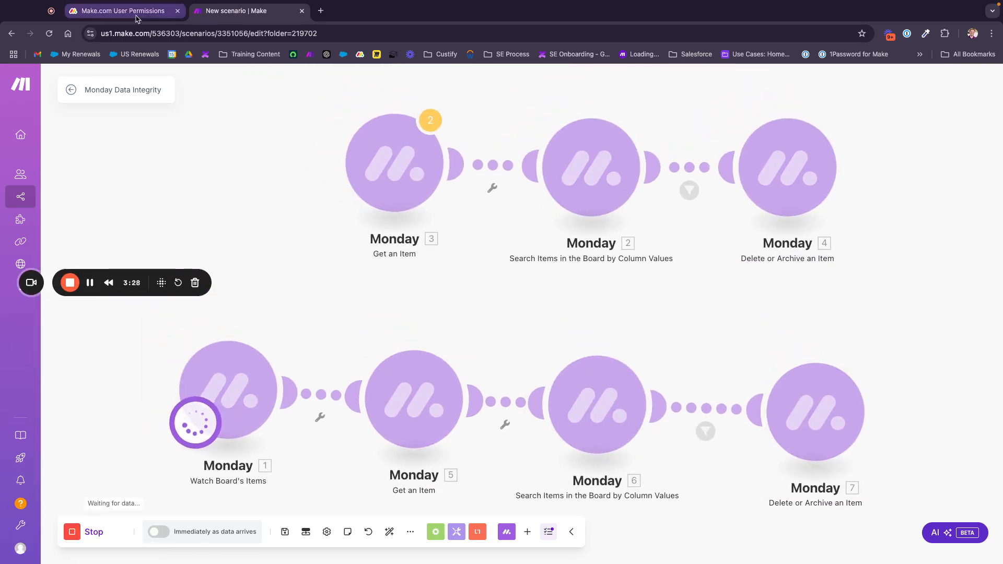
click(134, 12)
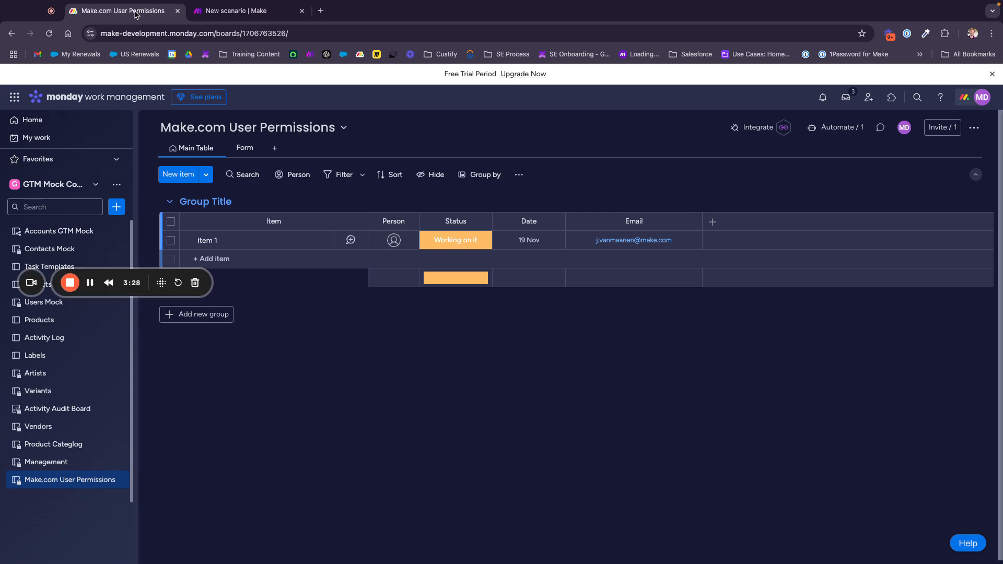
Submit the board form with Name 'Duplicate', Status Working on it and Item 1's e-mail address, then return to Main Table
click(248, 148)
click(450, 310)
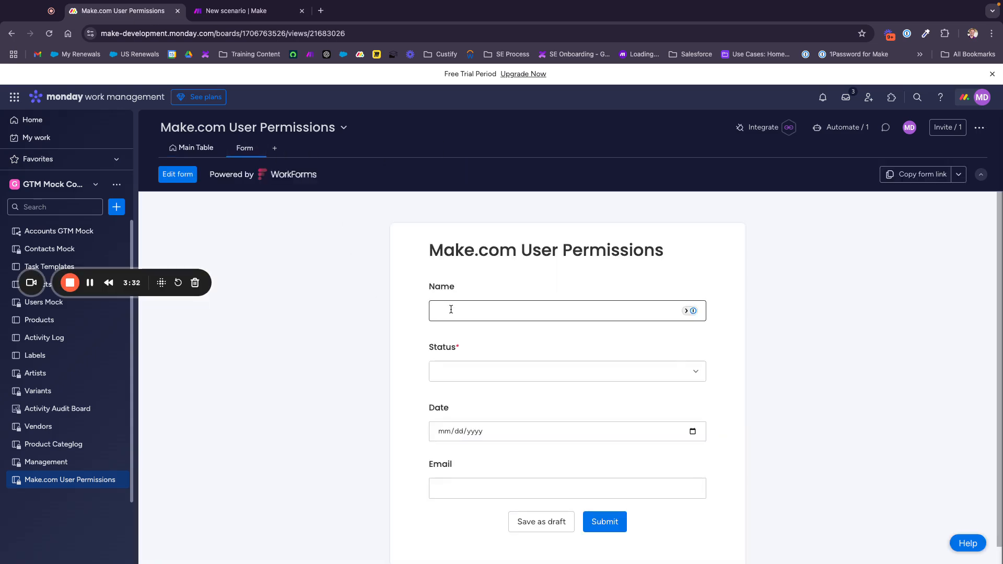
text(Duplicate)
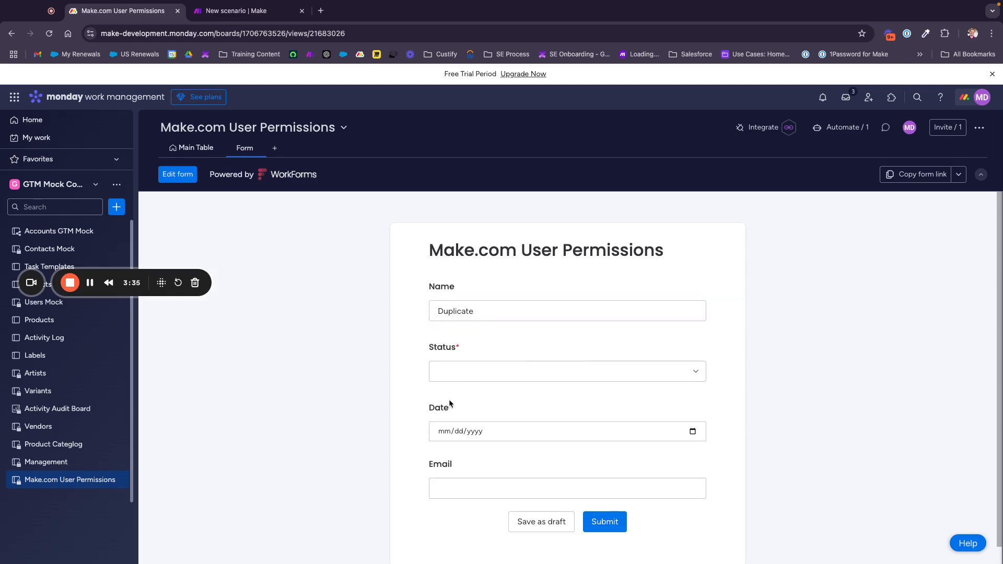
click(460, 374)
click(458, 396)
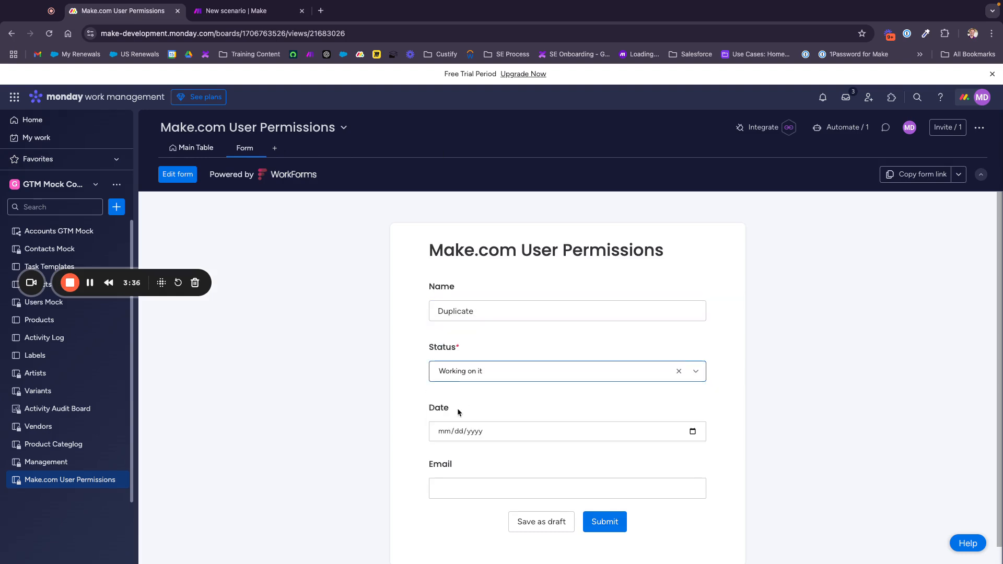
click(454, 483)
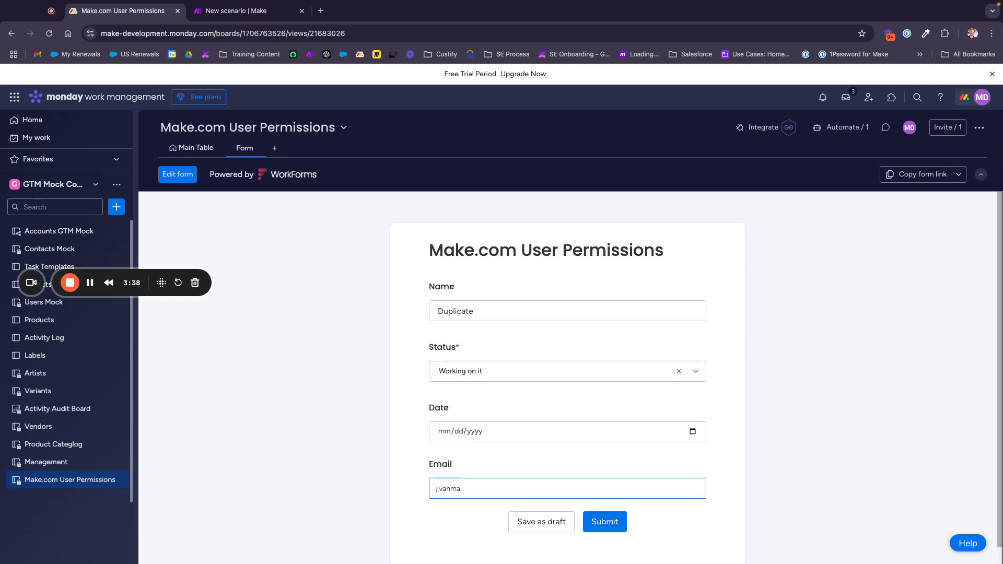
click(590, 521)
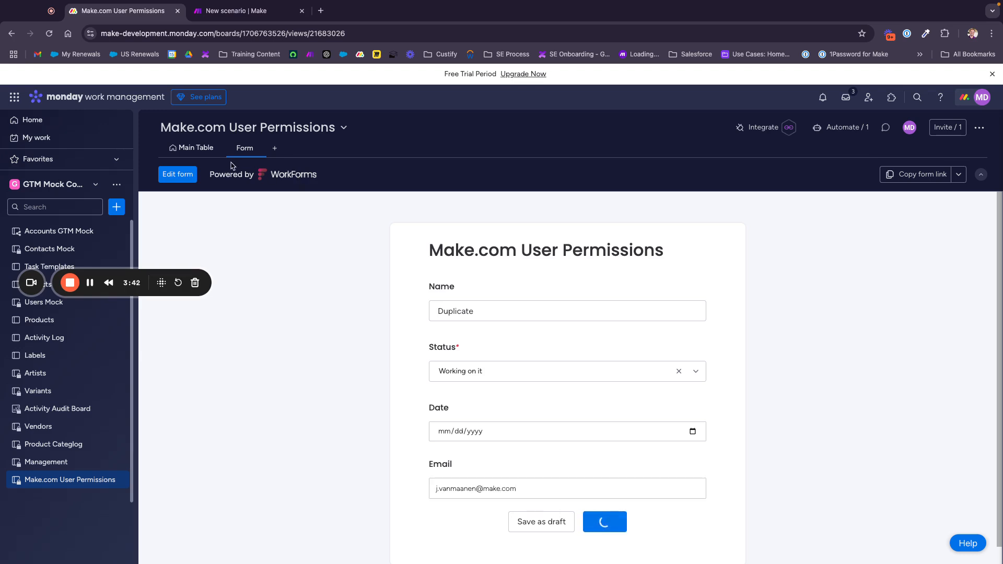
click(200, 152)
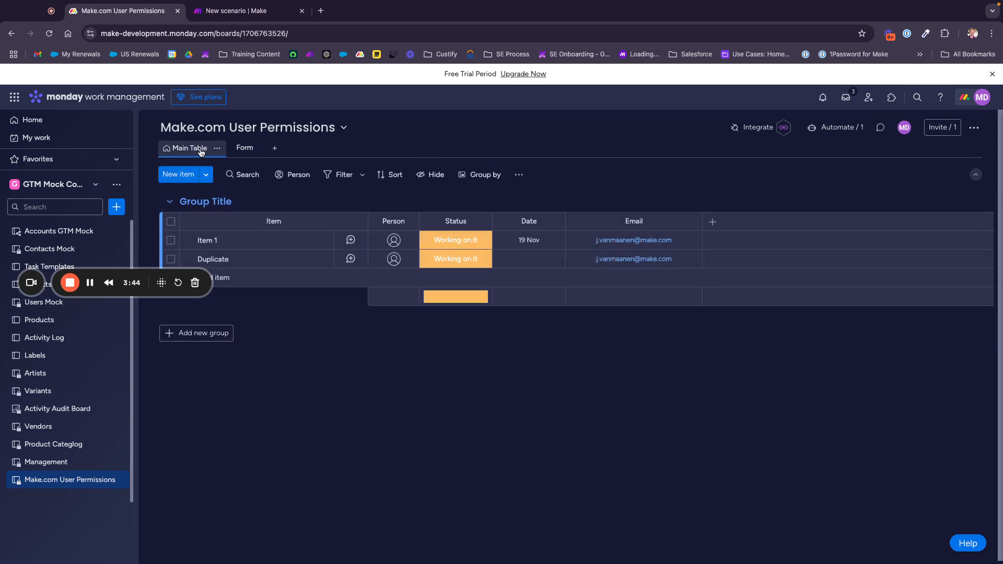